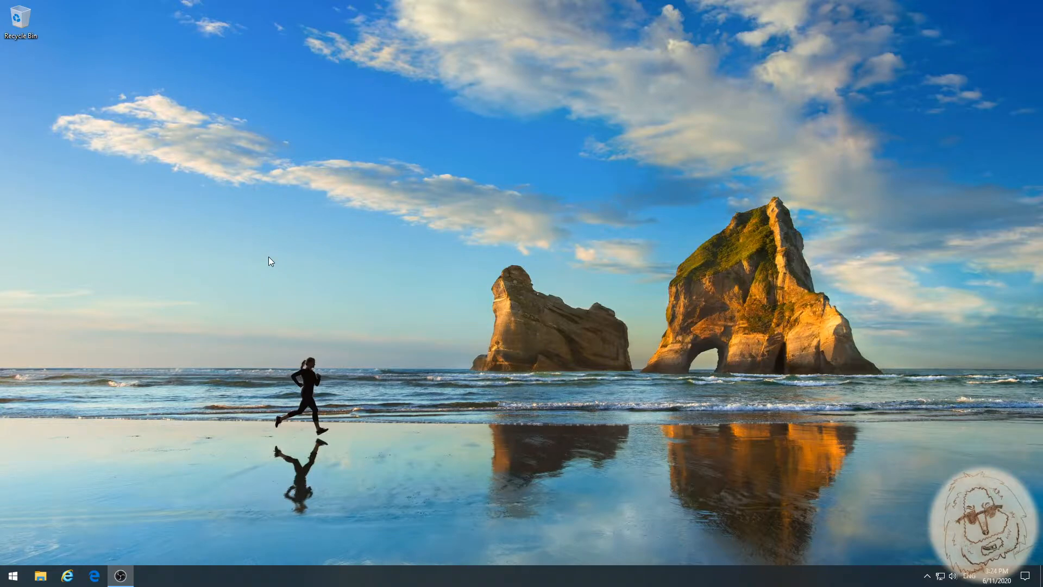
# Step: Open the reaper.fm website in Edge and go to its ReaPlugs download page
pyautogui.click(94, 577)
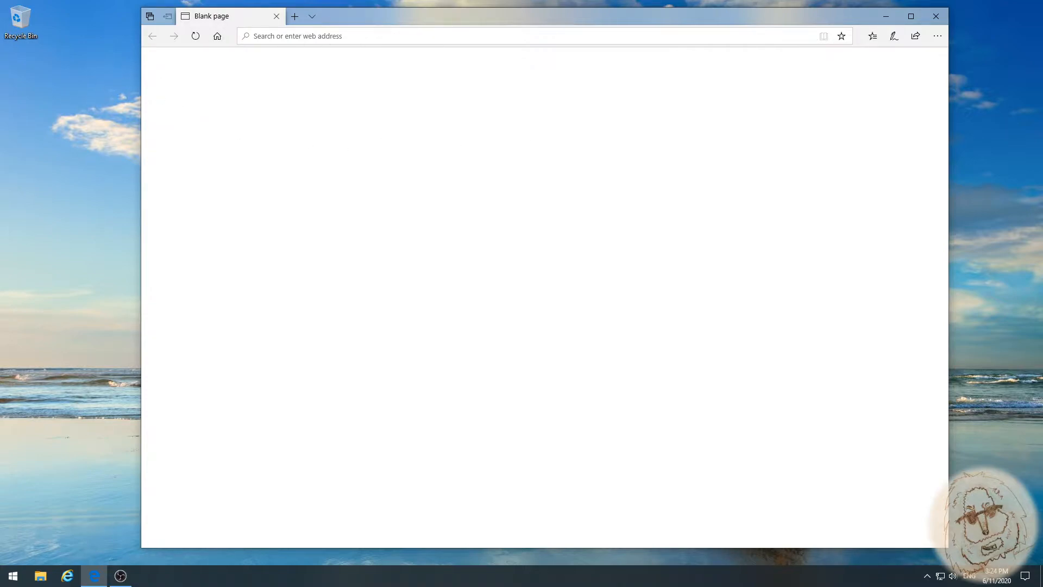
pyautogui.click(387, 36)
pyautogui.write('reaper.fm/')
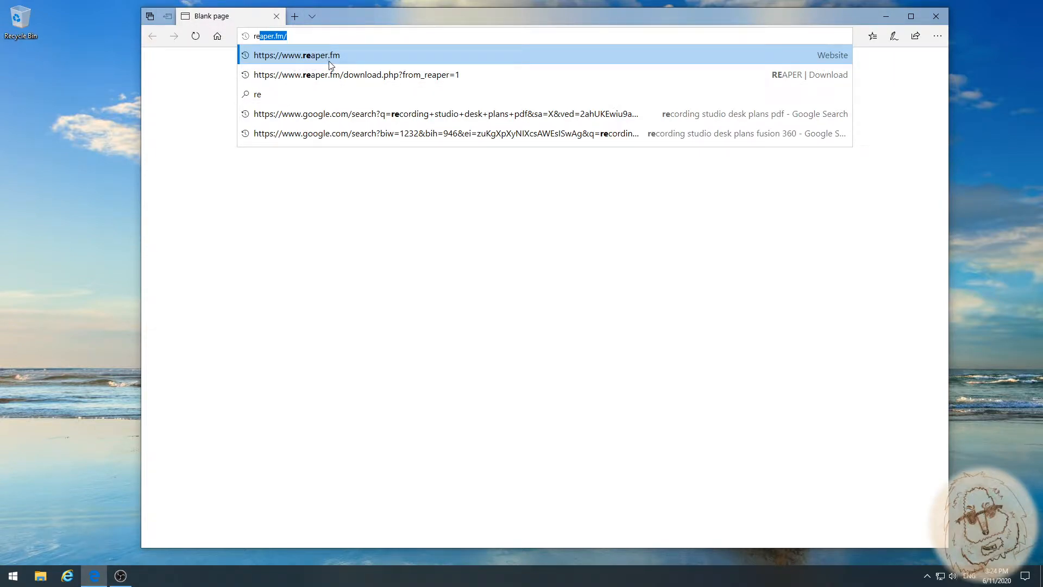
pyautogui.click(307, 57)
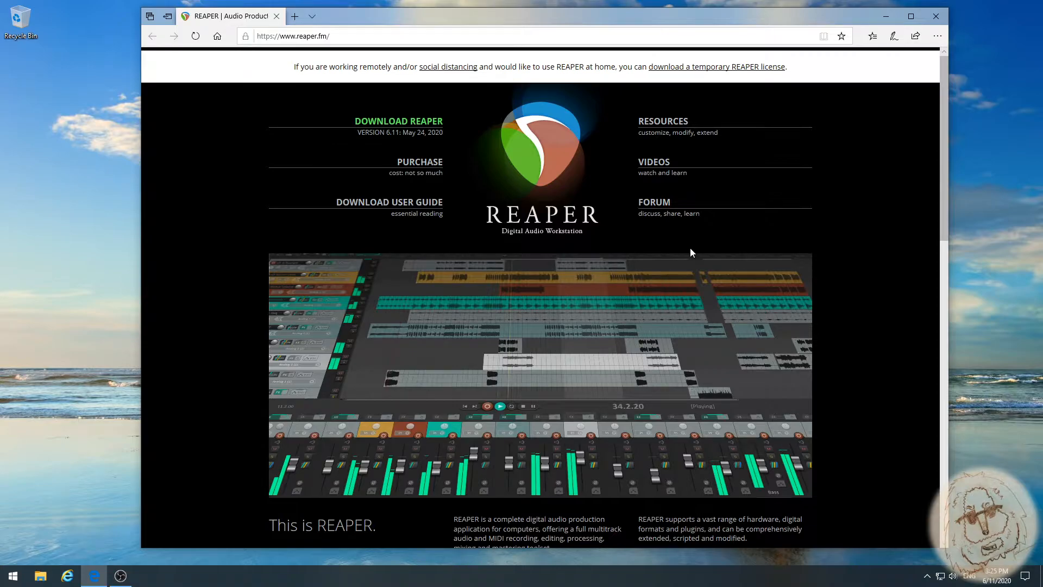
pyautogui.scroll(-15, 845, 258)
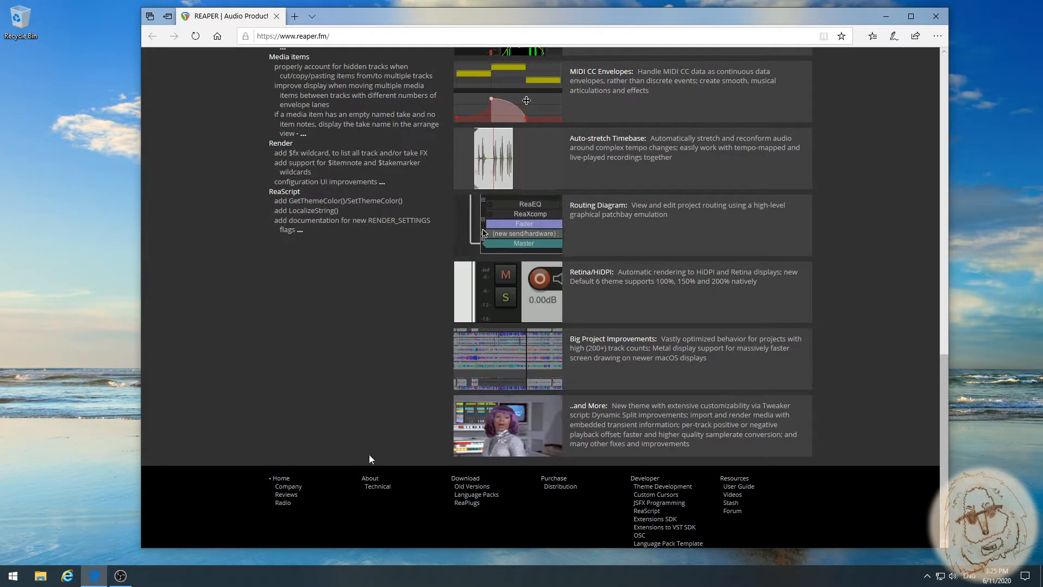
pyautogui.click(467, 504)
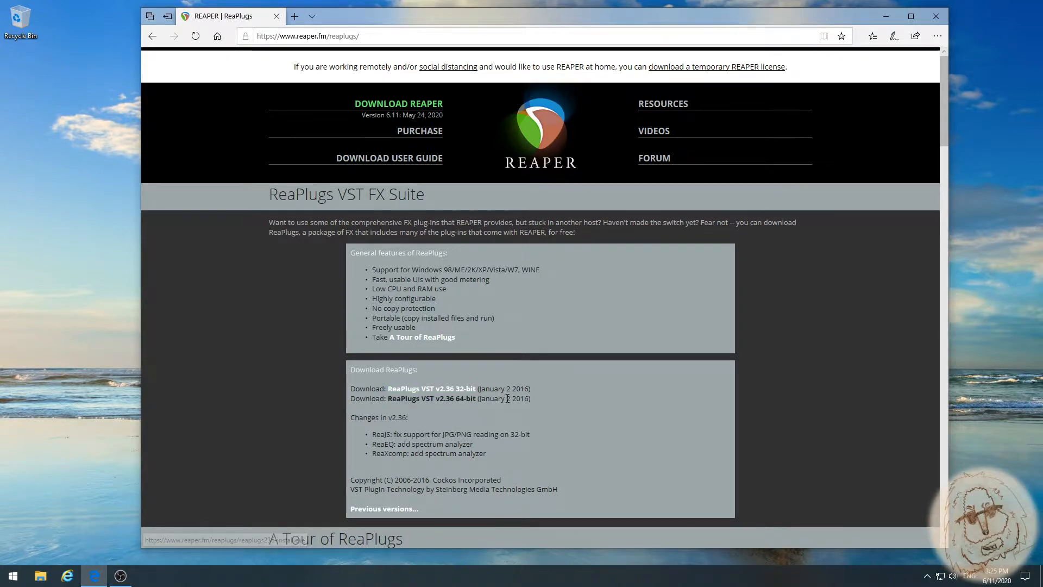
# Step: Try to save the ReaPlugs VST v2.36 64-bit installer in the Reaper folder within Downloads, then cancel the download and close the browser
pyautogui.click(443, 401)
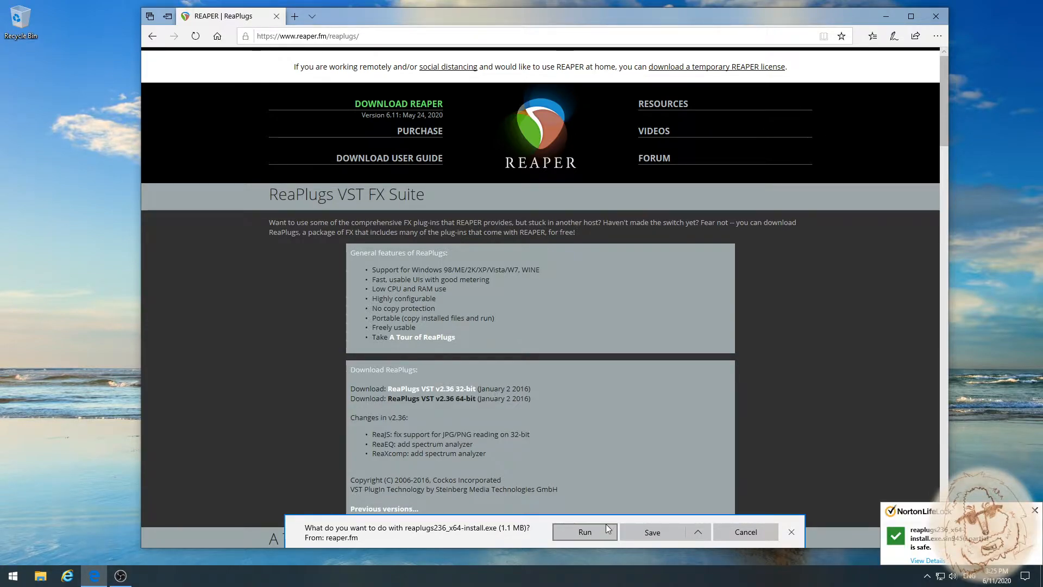
pyautogui.click(700, 532)
pyautogui.click(647, 515)
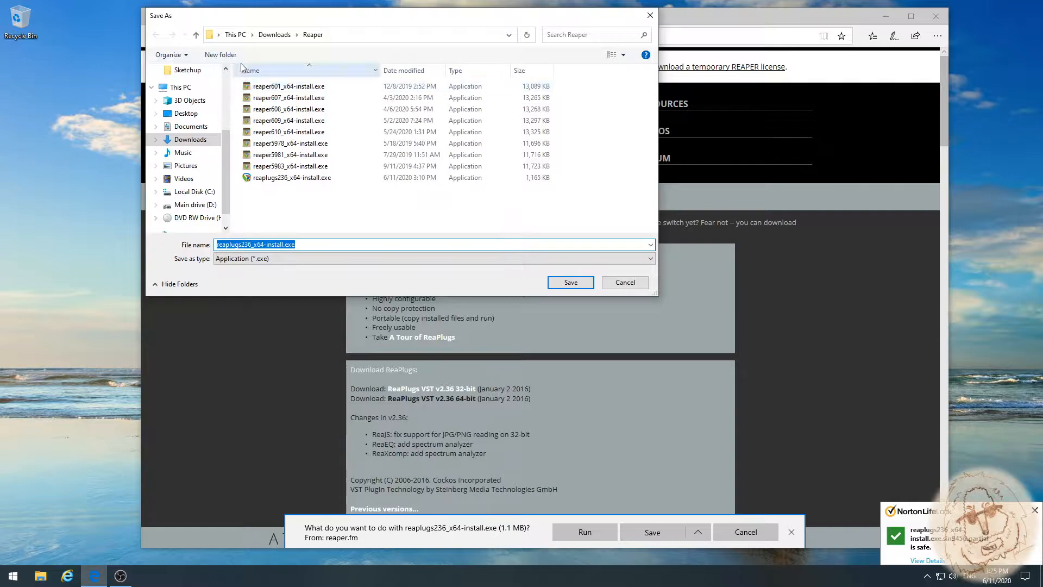
pyautogui.click(190, 139)
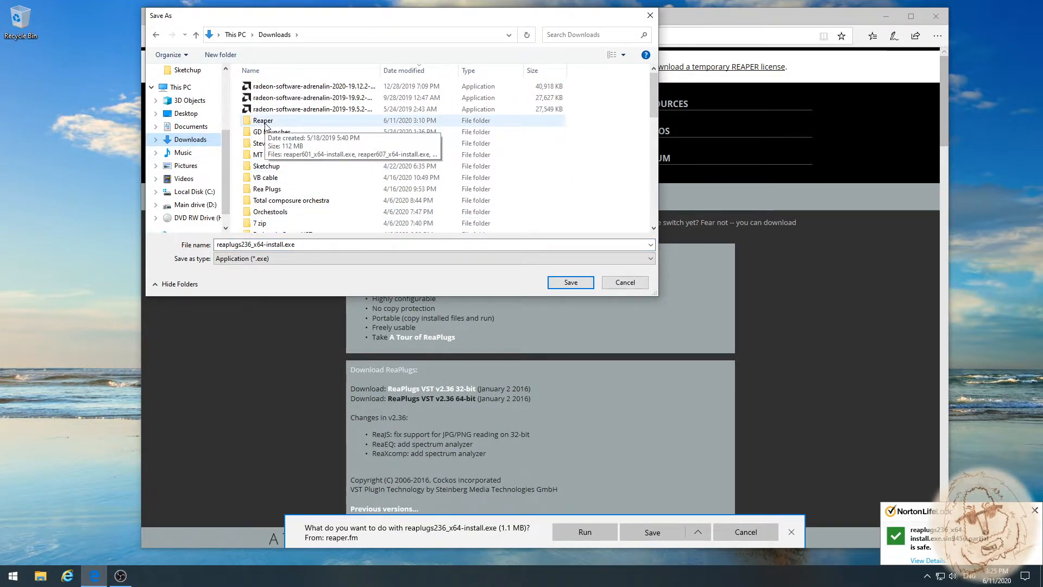
pyautogui.doubleClick(267, 123)
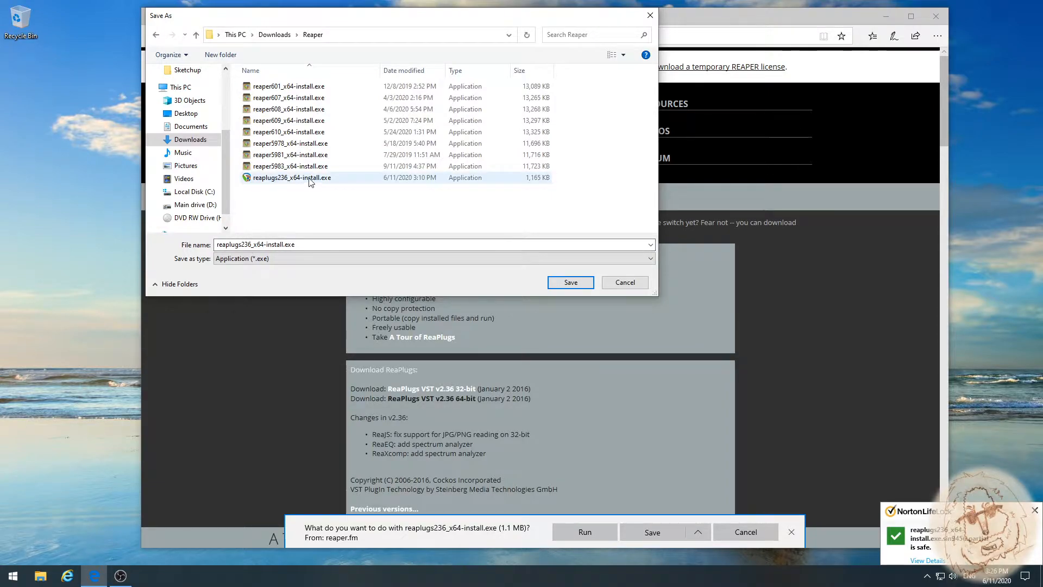
pyautogui.click(632, 284)
pyautogui.click(791, 532)
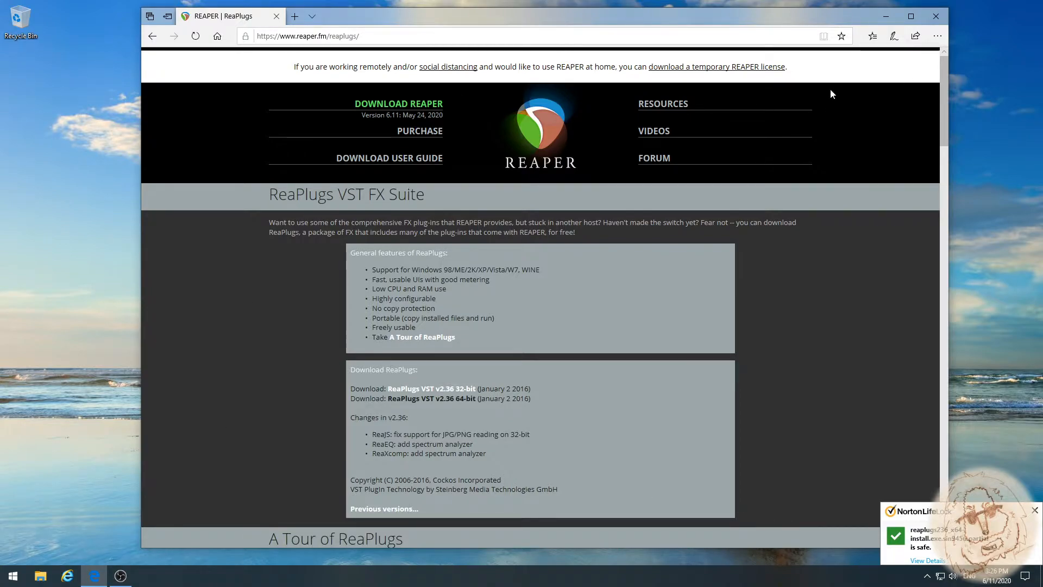
pyautogui.click(935, 16)
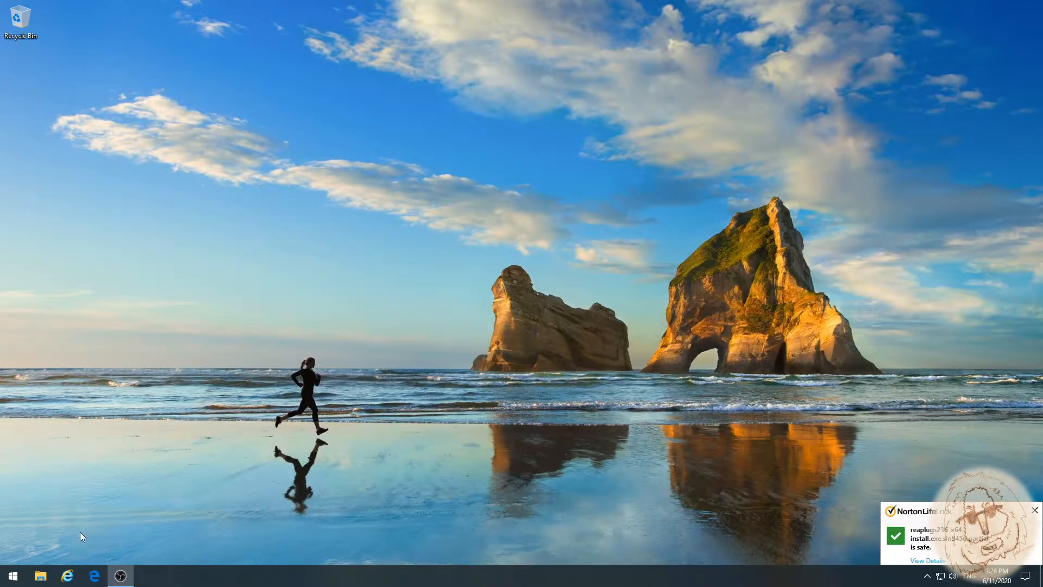
# Step: Open the Reaper folder within Downloads in File Explorer
pyautogui.click(42, 576)
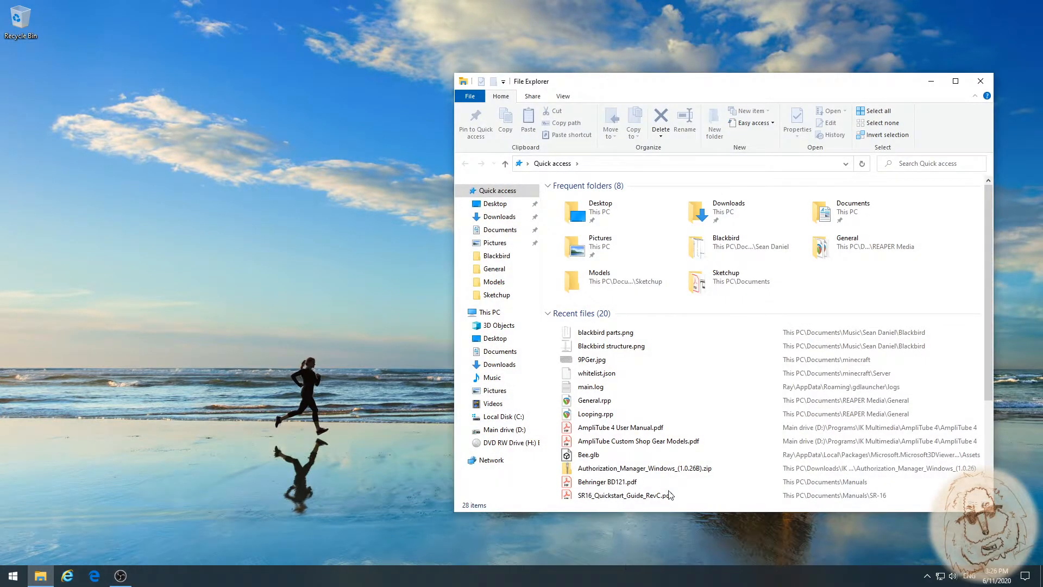
pyautogui.moveTo(719, 84); pyautogui.dragTo(495, 60)
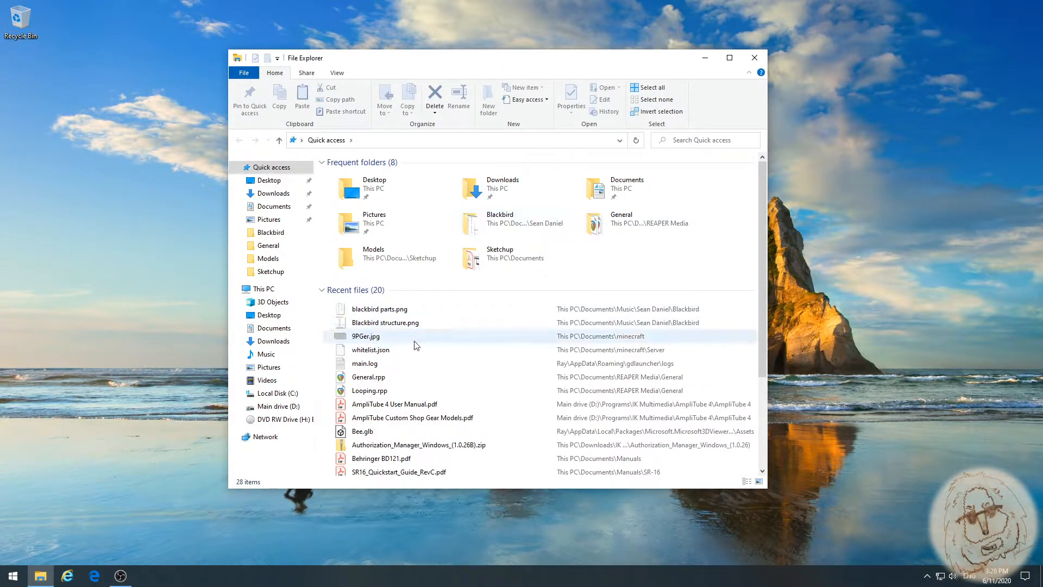
pyautogui.click(274, 193)
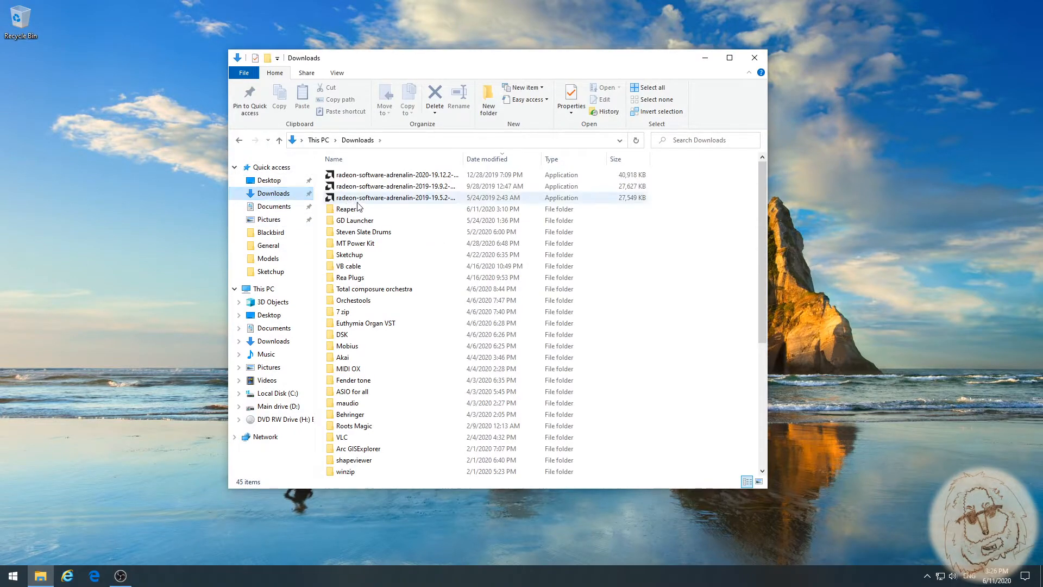
pyautogui.doubleClick(358, 210)
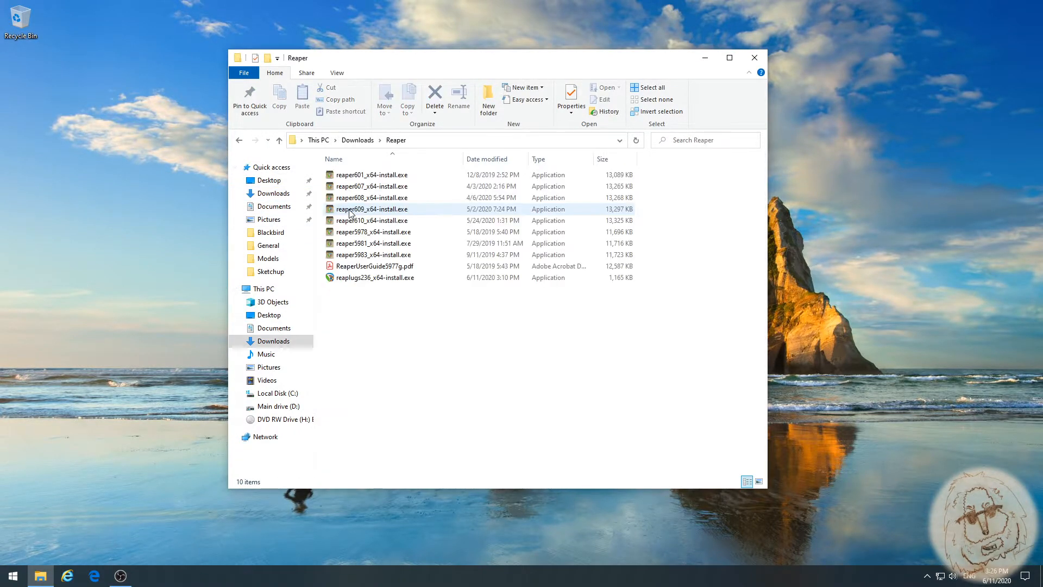
# Step: Run reaplugs236_x64-install.exe, accept the license and keep the Normal components, then cancel the setup at the install location
pyautogui.doubleClick(364, 278)
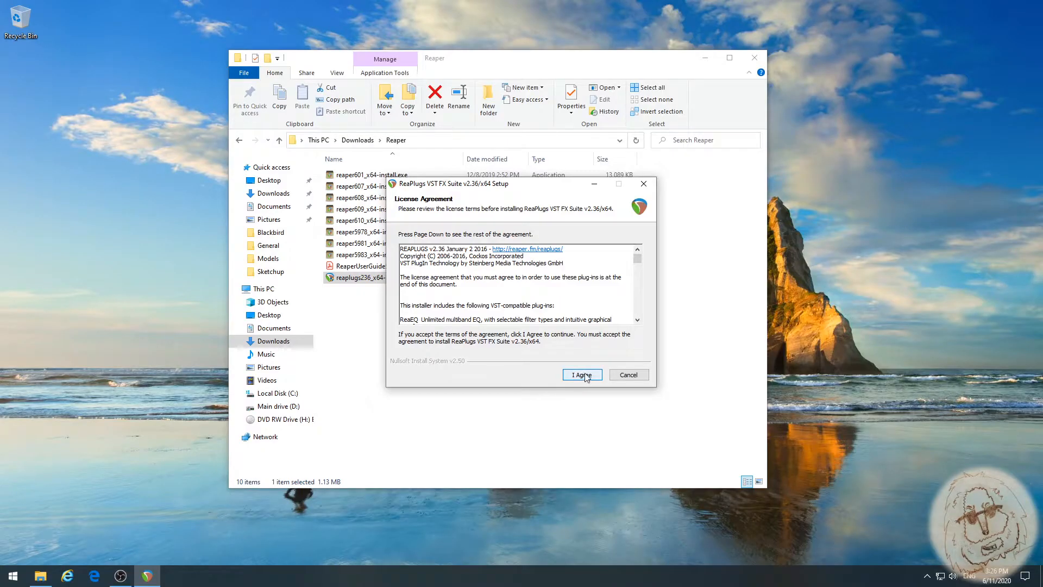
pyautogui.click(583, 375)
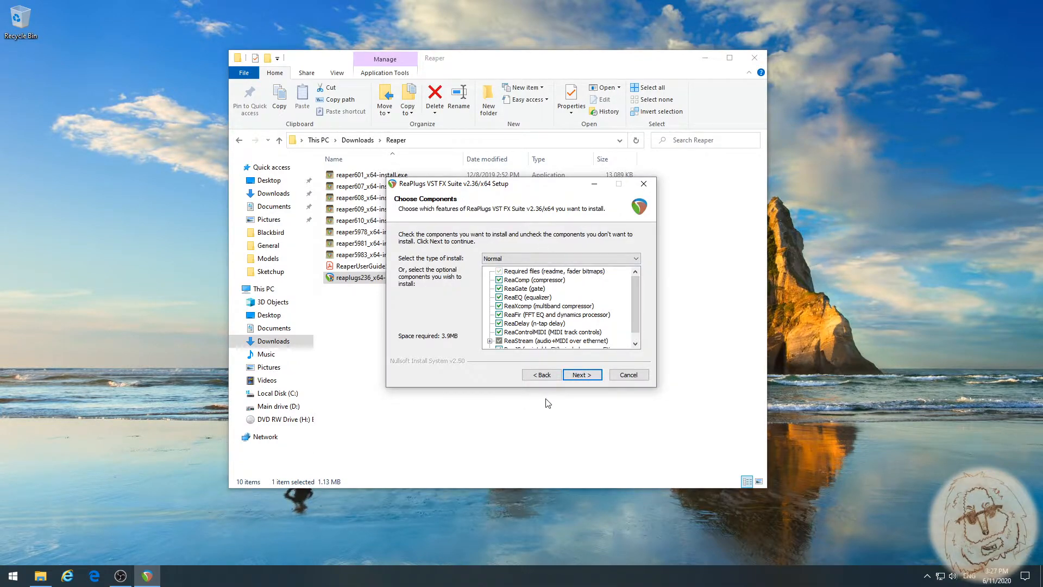
pyautogui.click(576, 377)
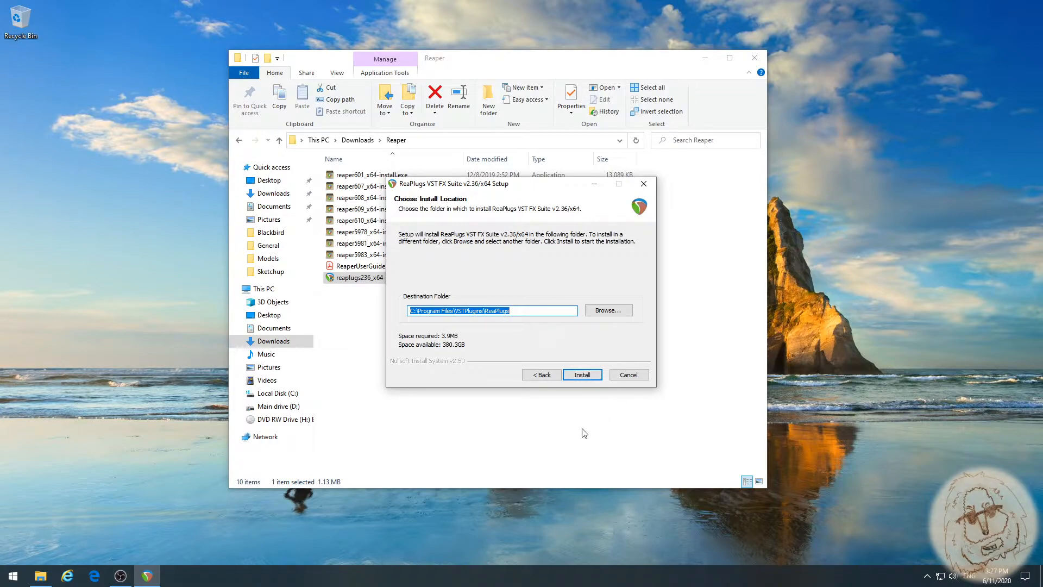
pyautogui.click(634, 376)
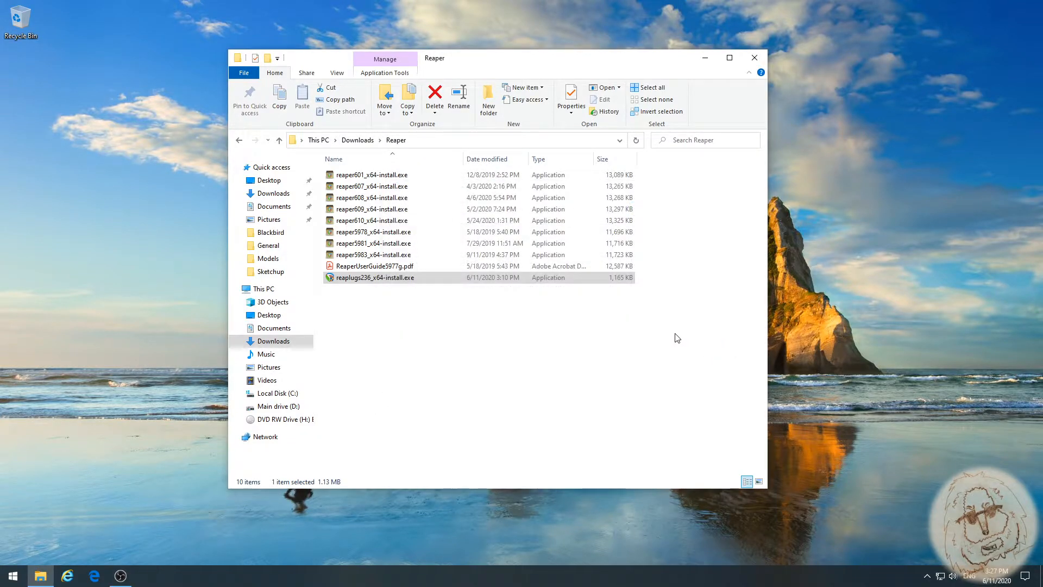
# Step: Examine the plug-in files in C:\Program Files\VstPlugIns\ReaPlugs and close File Explorer
pyautogui.click(271, 399)
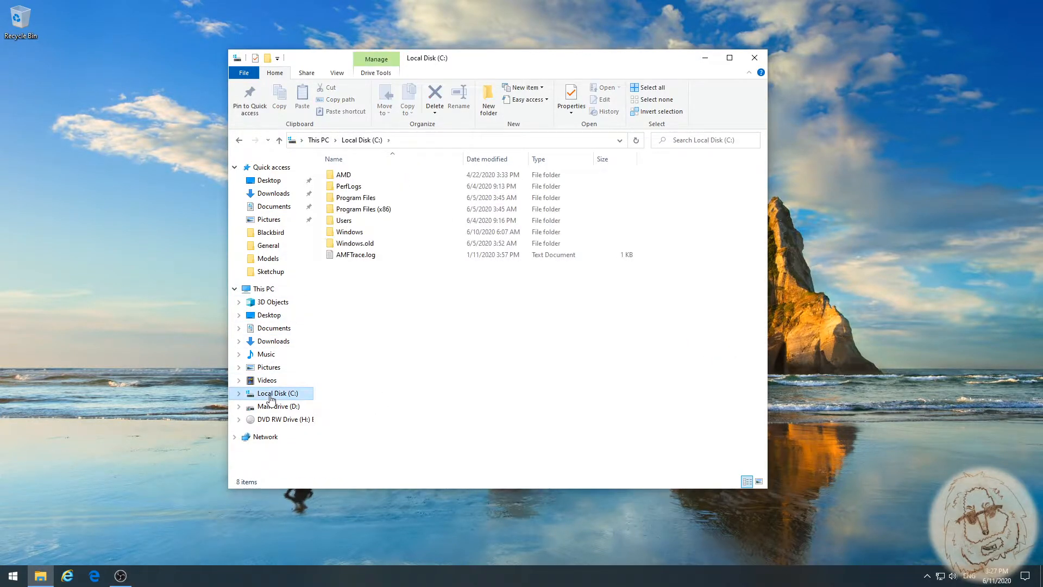
pyautogui.doubleClick(352, 199)
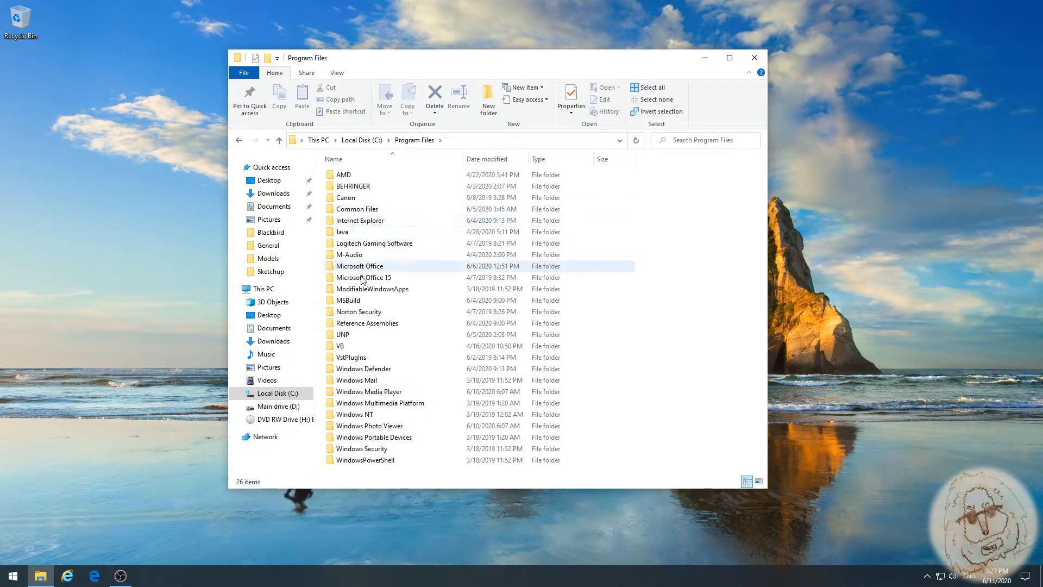
pyautogui.doubleClick(348, 358)
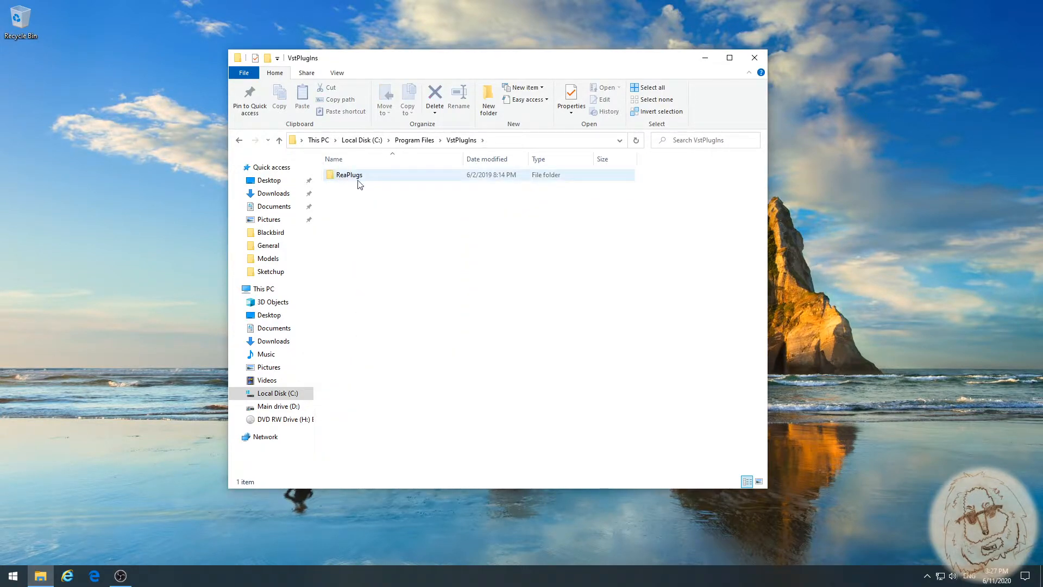
pyautogui.doubleClick(343, 176)
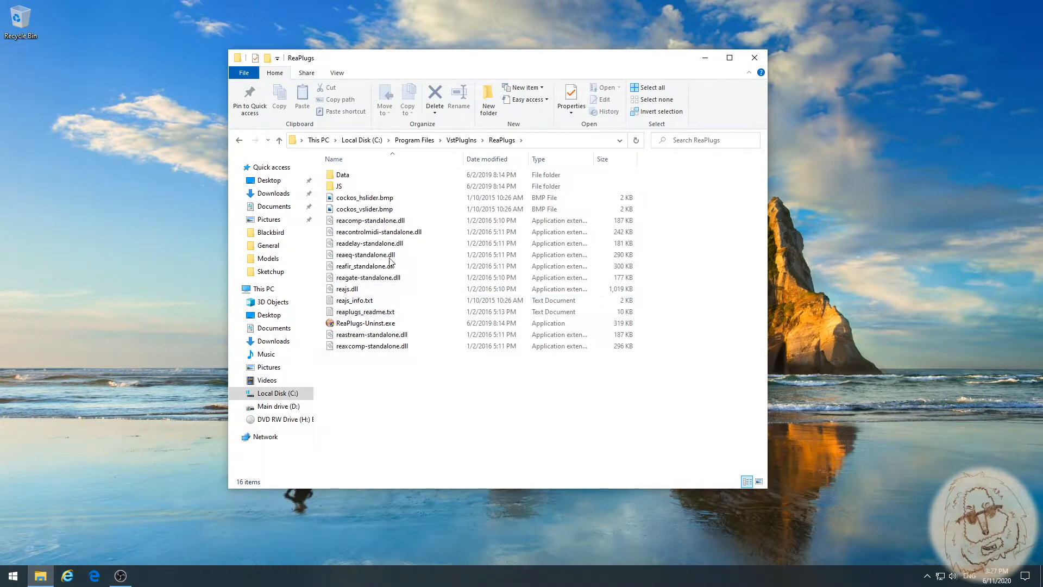
pyautogui.click(754, 58)
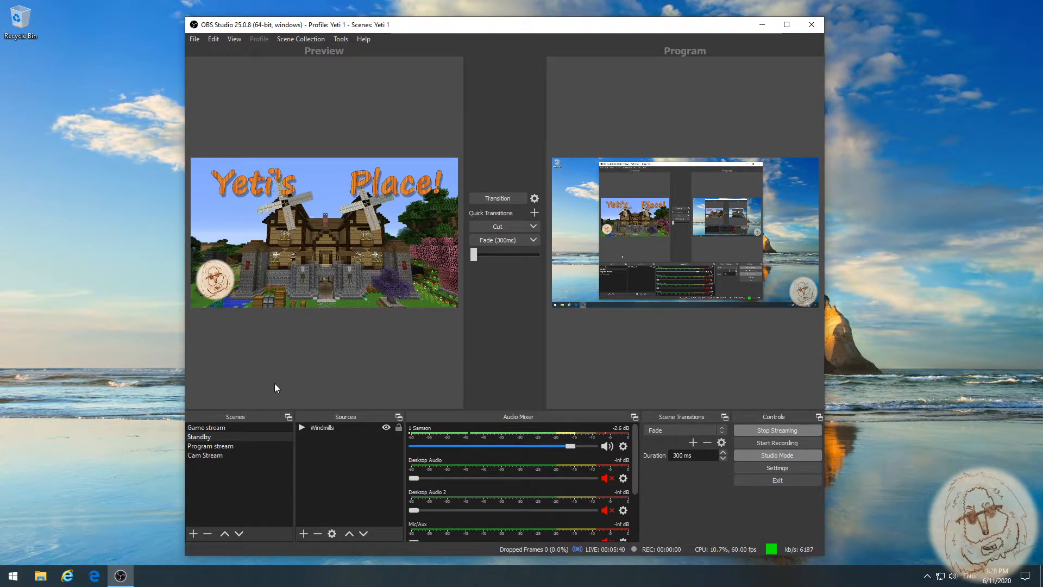
# Step: In OBS Studio, open the filters of the Program stream scene's 1 Samson source and view its Noise Suppression and EQ filters
pyautogui.click(225, 447)
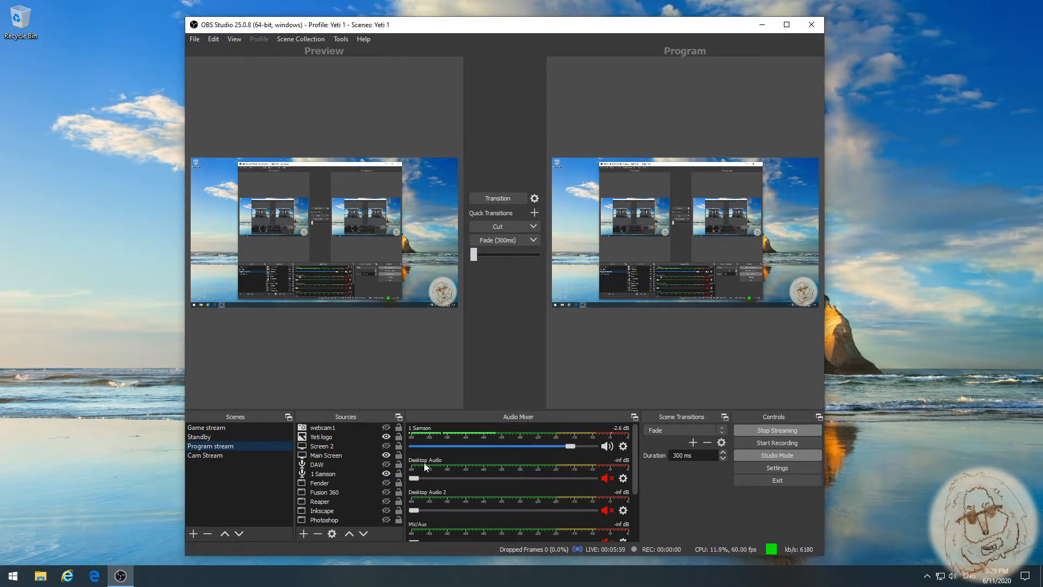
pyautogui.click(322, 475)
pyautogui.rightClick(321, 475)
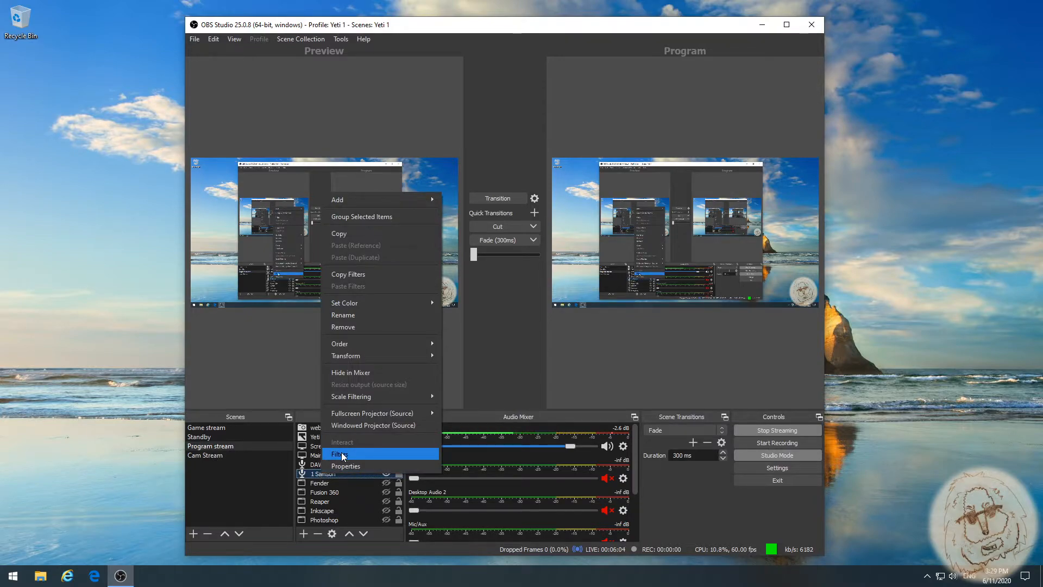
pyautogui.click(339, 454)
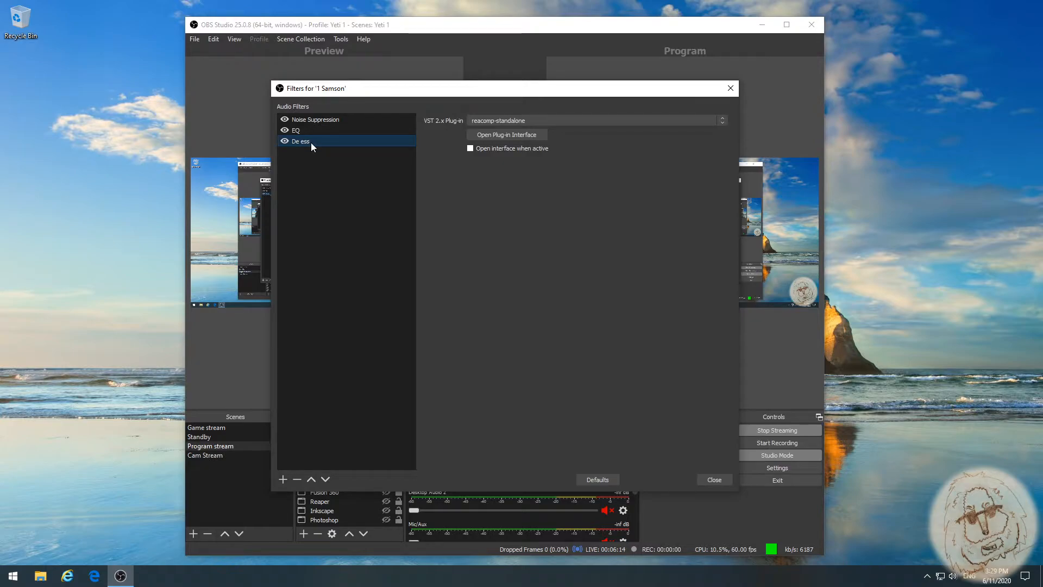
pyautogui.click(318, 119)
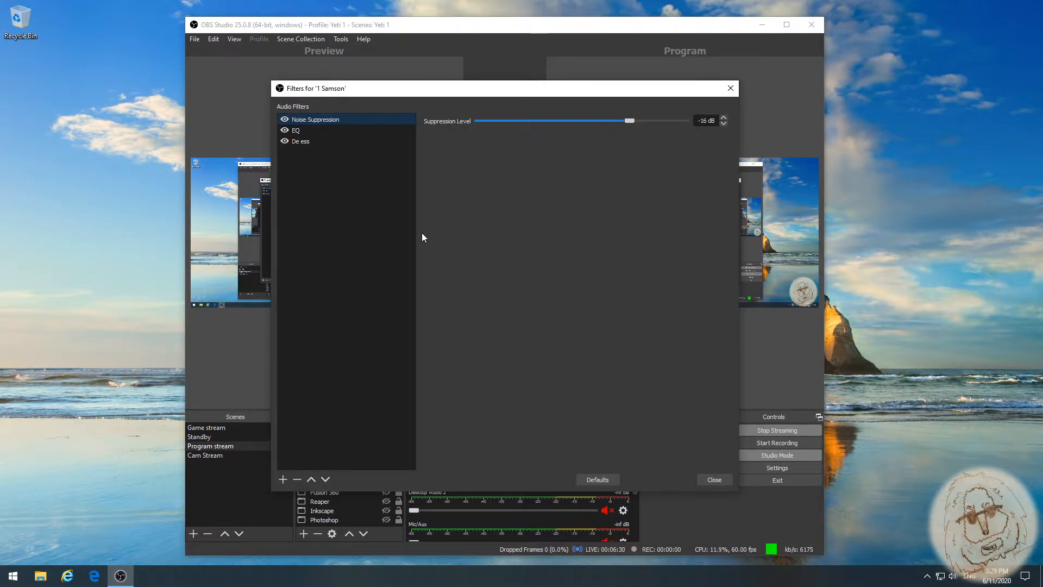
pyautogui.click(310, 131)
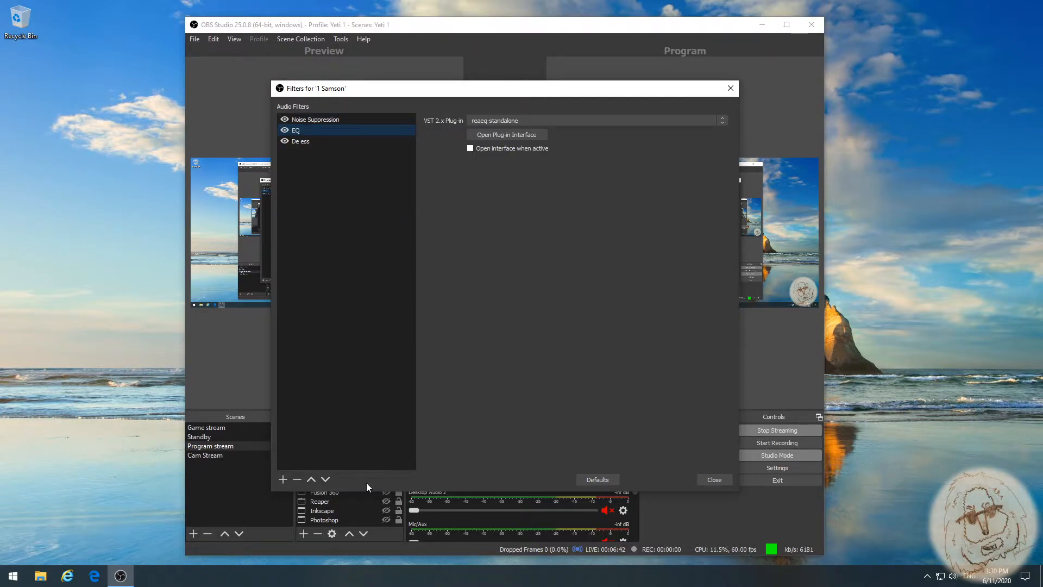
# Step: Add a VST 2.x Plug-in filter to the 1 Samson source, keeping the default filter name
pyautogui.click(283, 479)
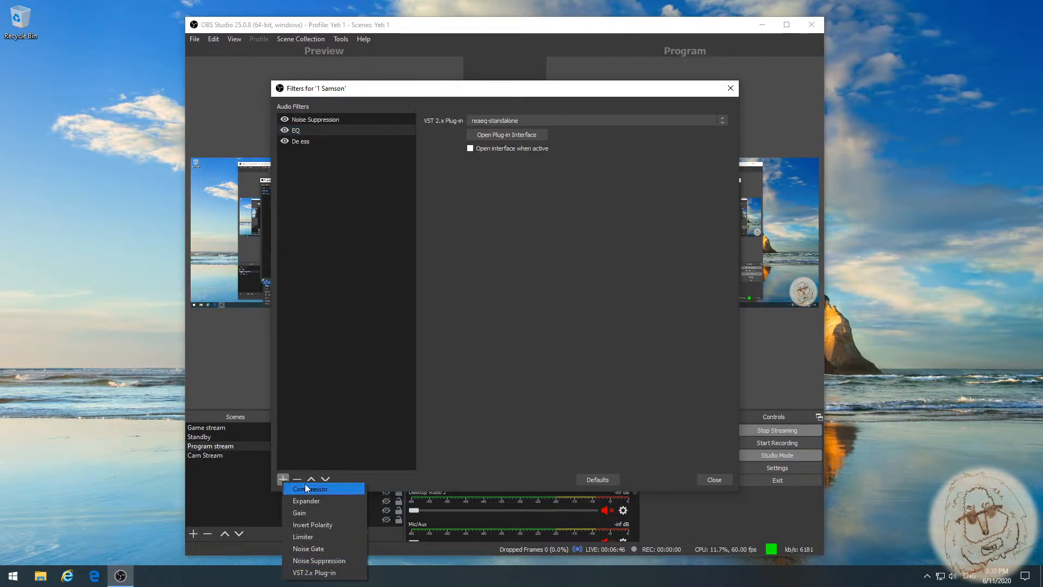
pyautogui.click(319, 573)
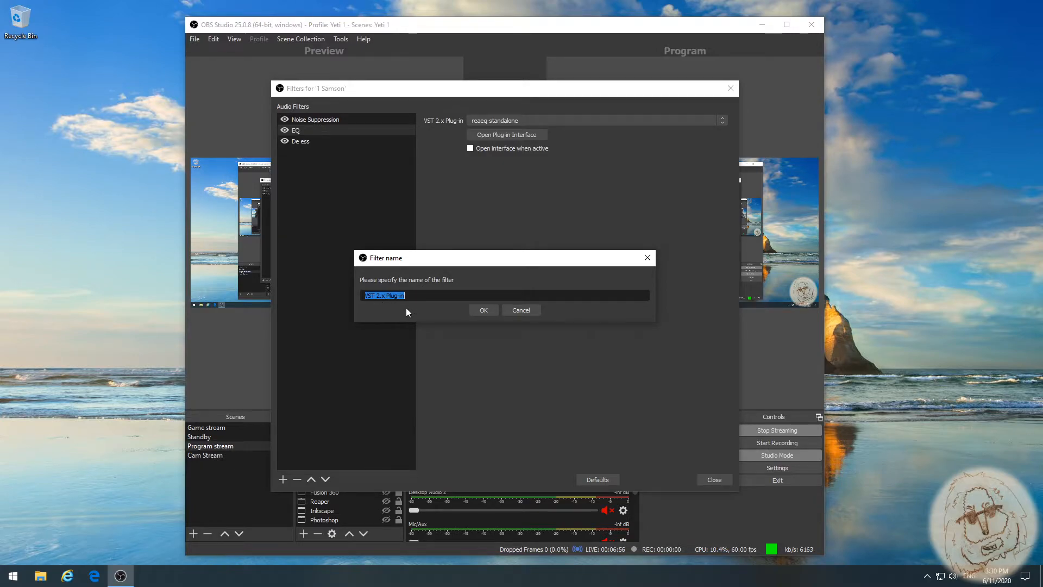
pyautogui.click(484, 310)
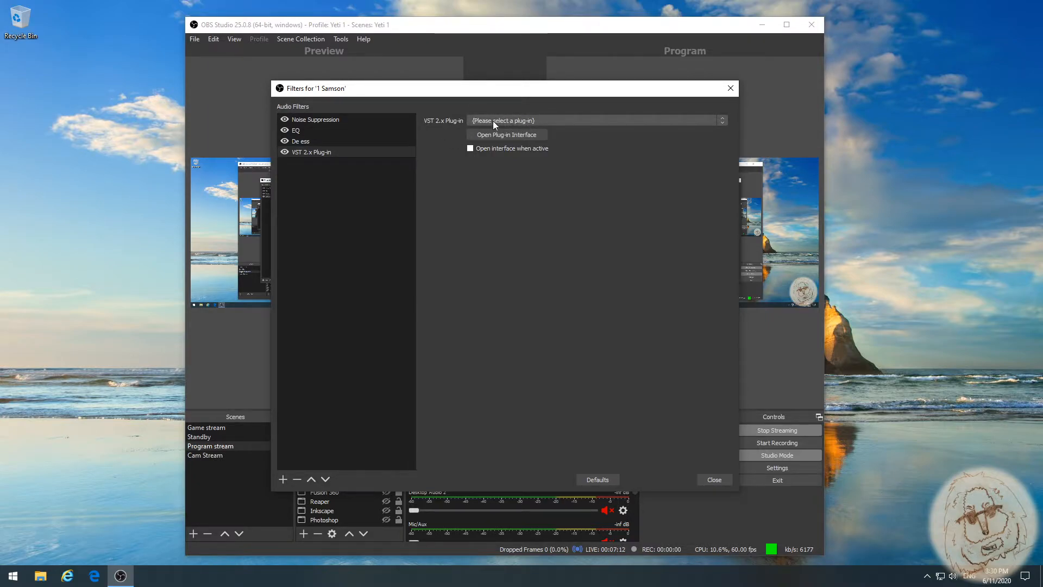
# Step: Assign reaeq-standalone to the new VST 2.x Plug-in filter and open the plug-in's interface
pyautogui.click(704, 121)
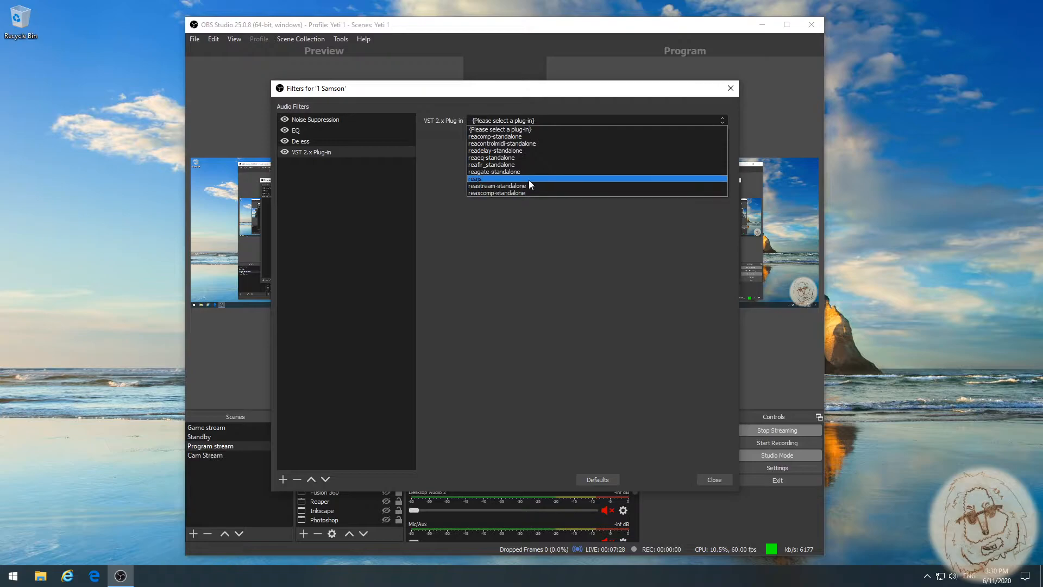
pyautogui.click(499, 158)
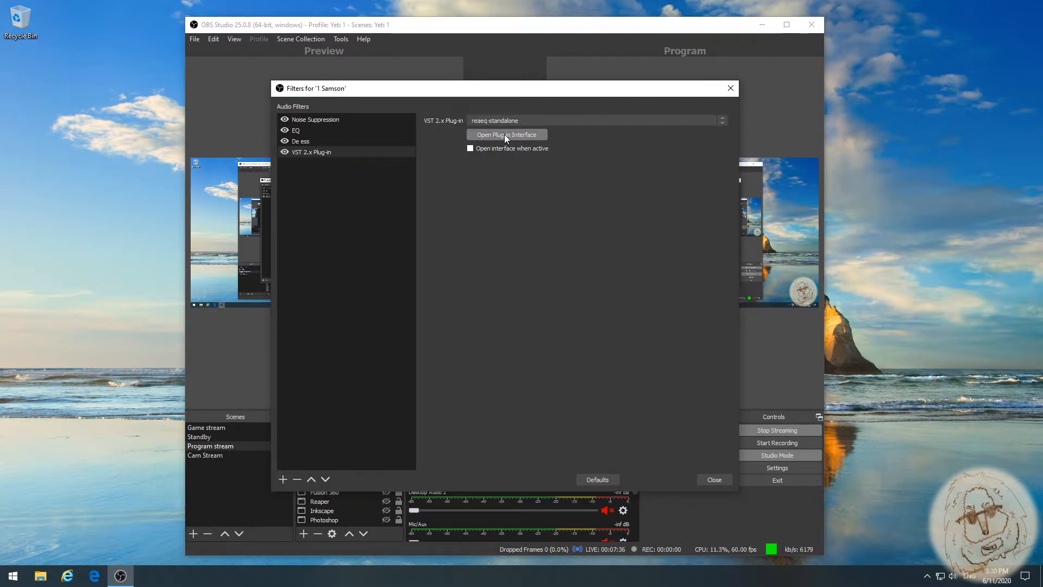
pyautogui.click(504, 135)
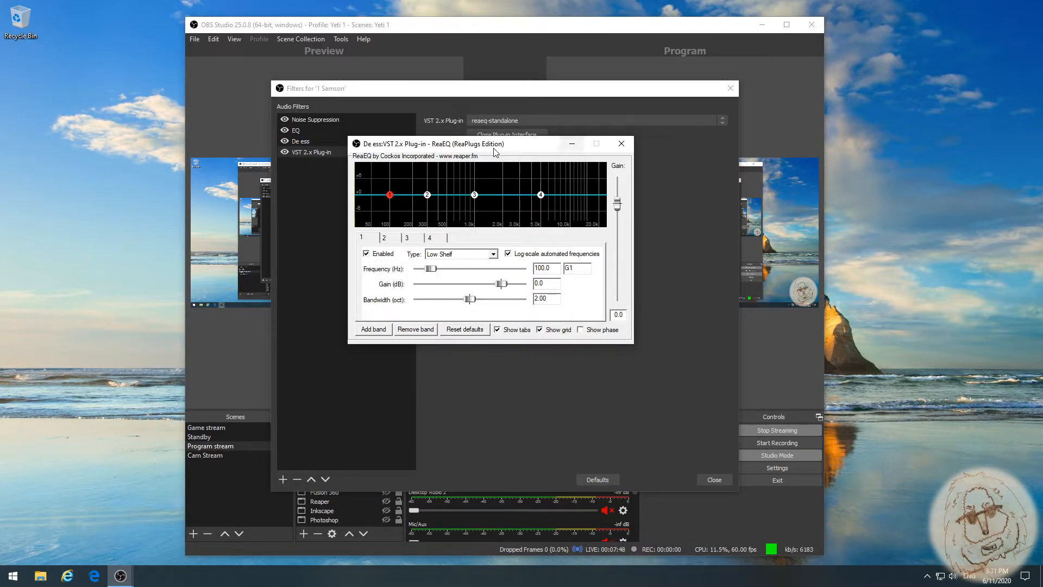
# Step: Close the ReaEQ interface and remove the VST 2.x Plug-in filter from the 1 Samson source
pyautogui.click(622, 144)
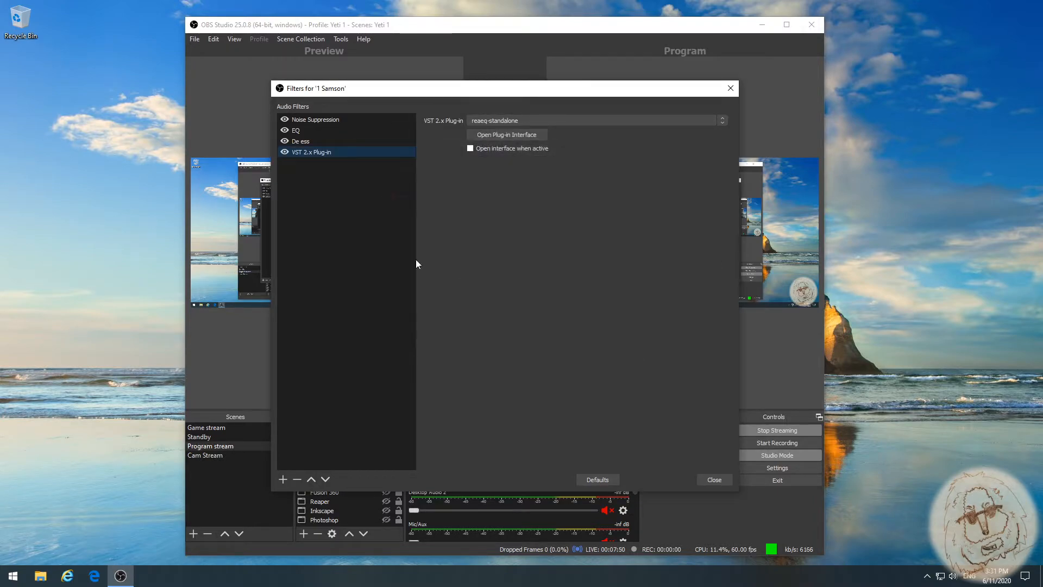
pyautogui.rightClick(321, 152)
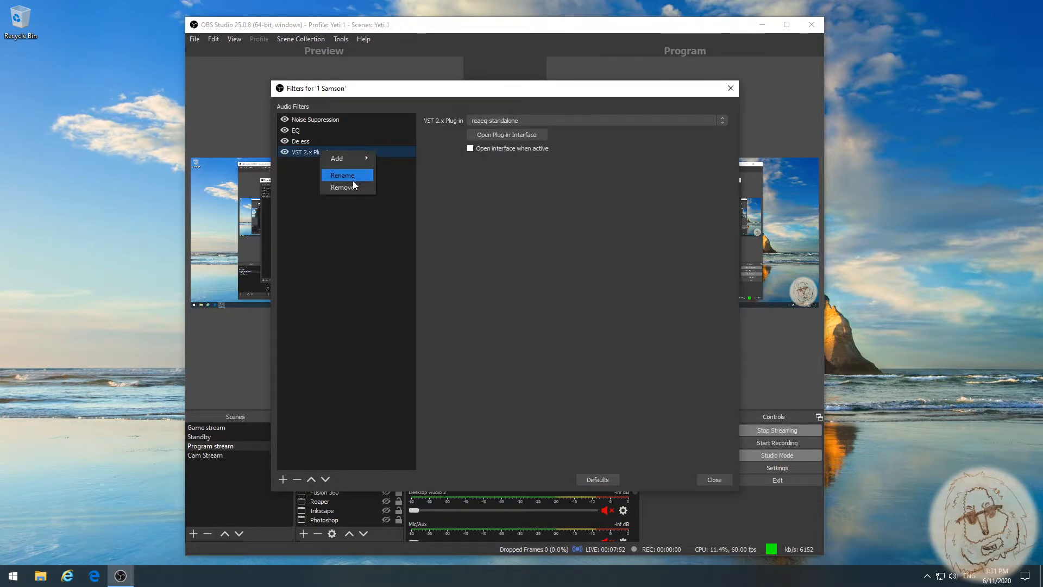
pyautogui.click(347, 187)
pyautogui.click(580, 306)
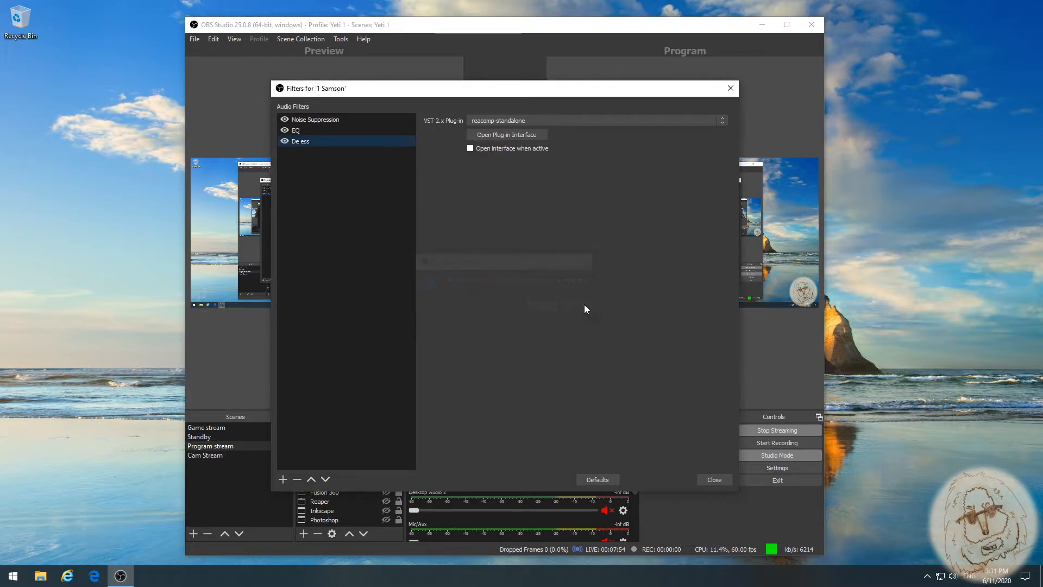
# Step: Open the plug-in interface of the existing EQ filter, view its ReaEQ settings, and close it
pyautogui.click(312, 132)
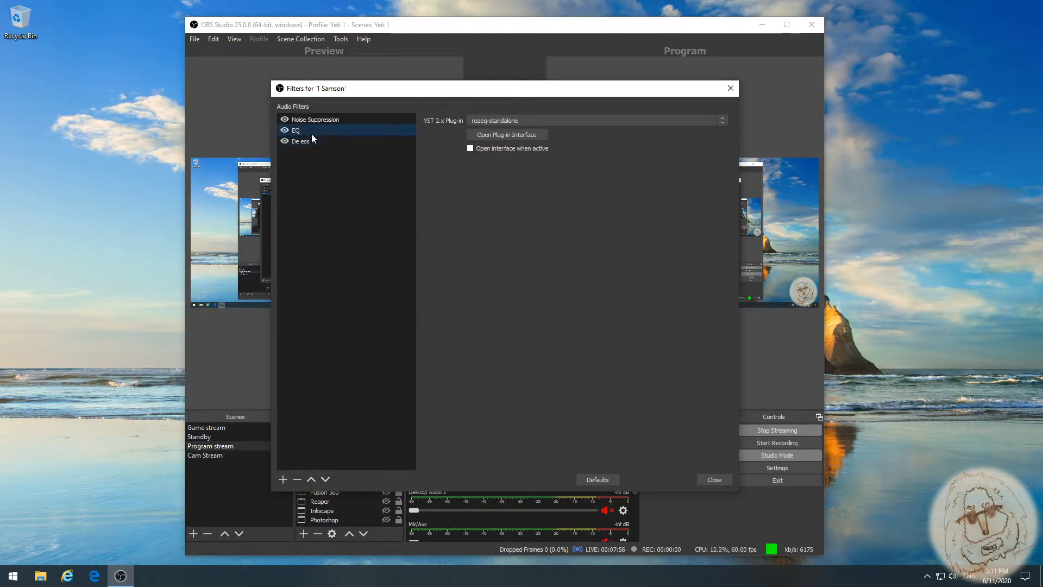
pyautogui.click(519, 135)
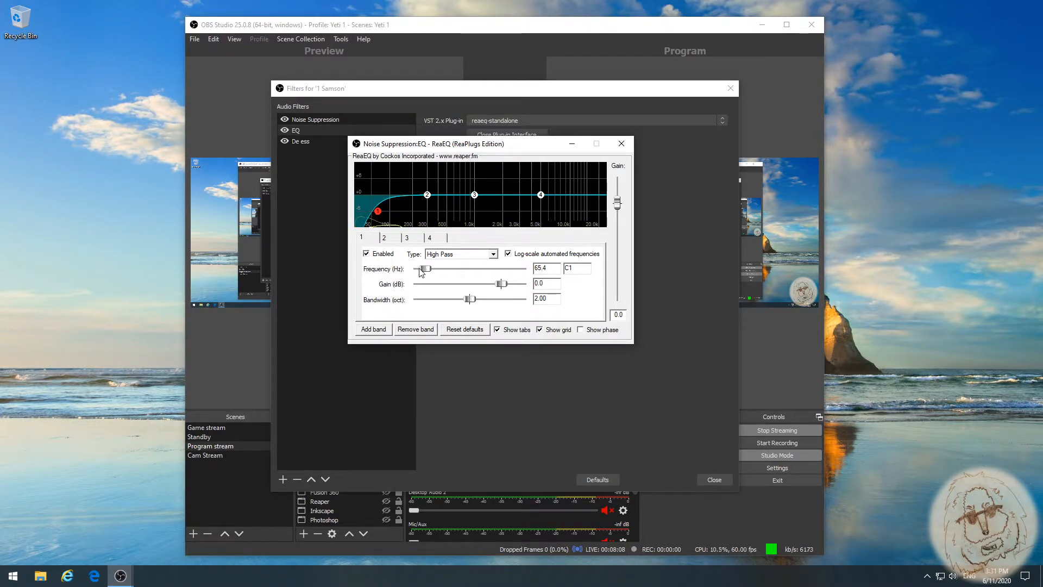
pyautogui.click(621, 144)
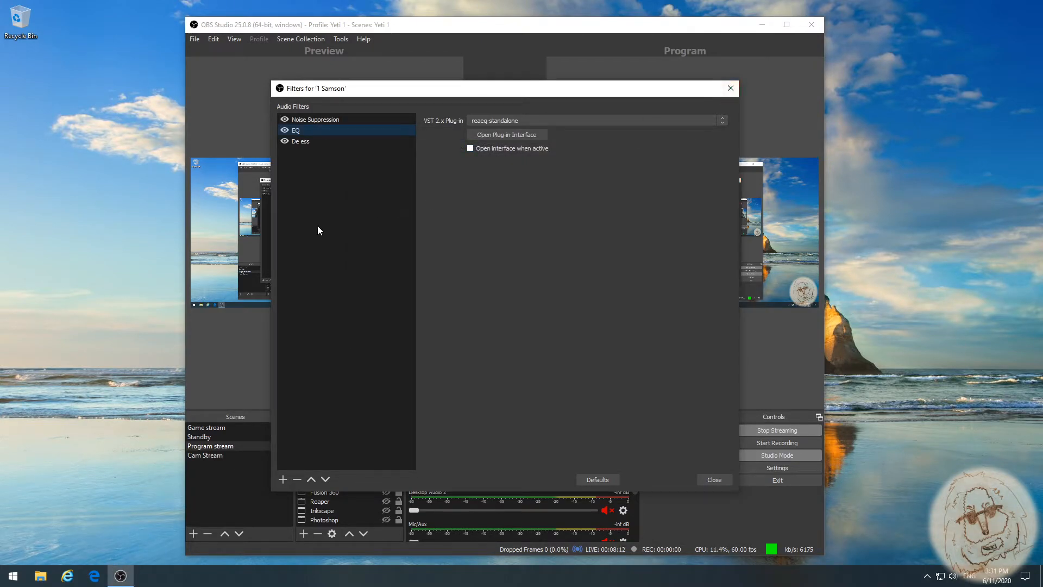
# Step: Add a VST 2.x Plug-in filter to the 1 Samson source again, keeping the default filter name
pyautogui.click(283, 479)
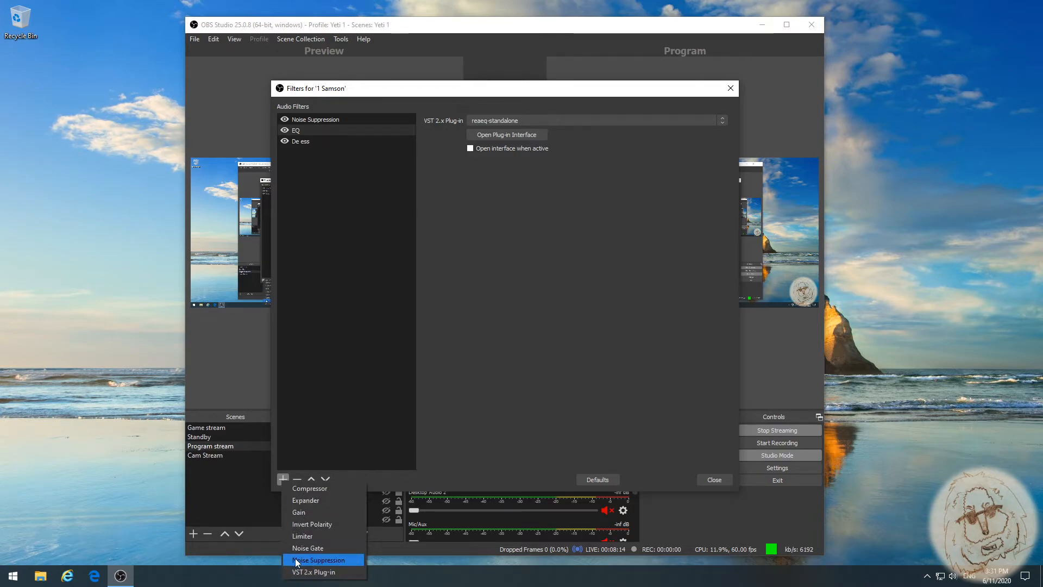
pyautogui.click(327, 561)
pyautogui.click(487, 313)
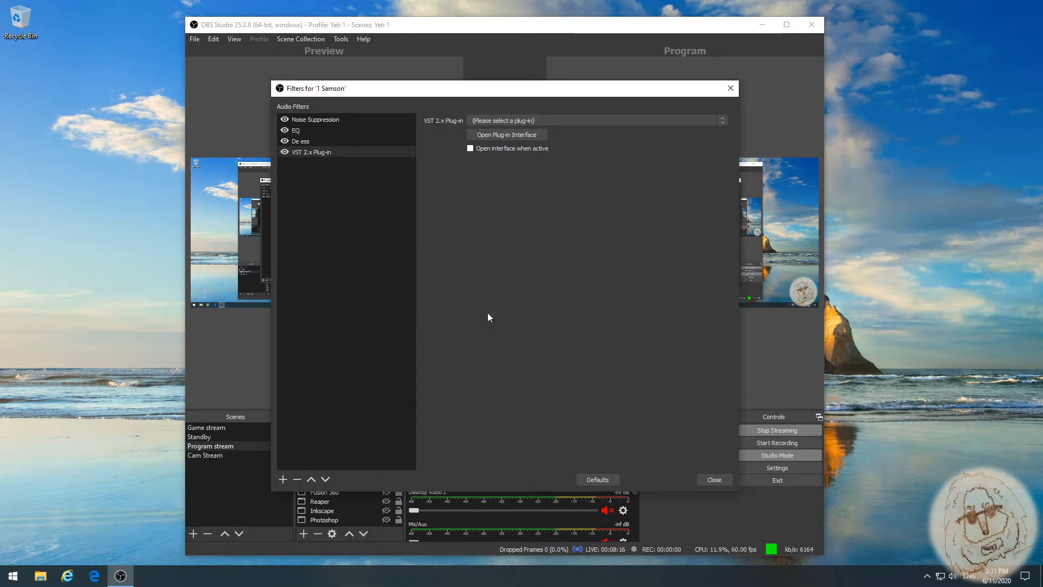
# Step: Assign reaeq-standalone to the new VST 2.x Plug-in filter and view its default bands in the plug-in interface
pyautogui.click(578, 120)
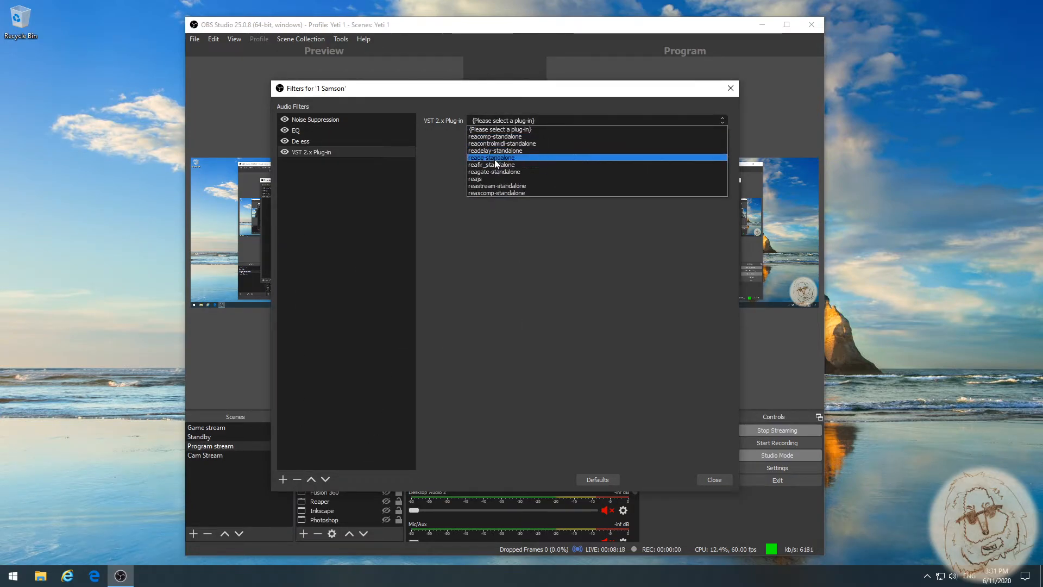
pyautogui.click(495, 158)
pyautogui.click(524, 135)
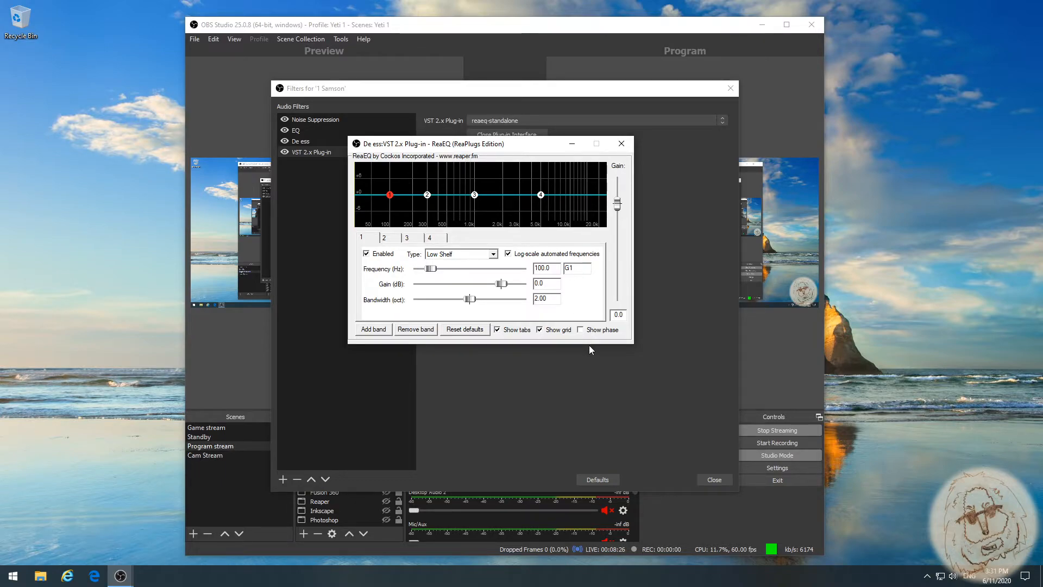
pyautogui.moveTo(389, 200)
pyautogui.click(622, 144)
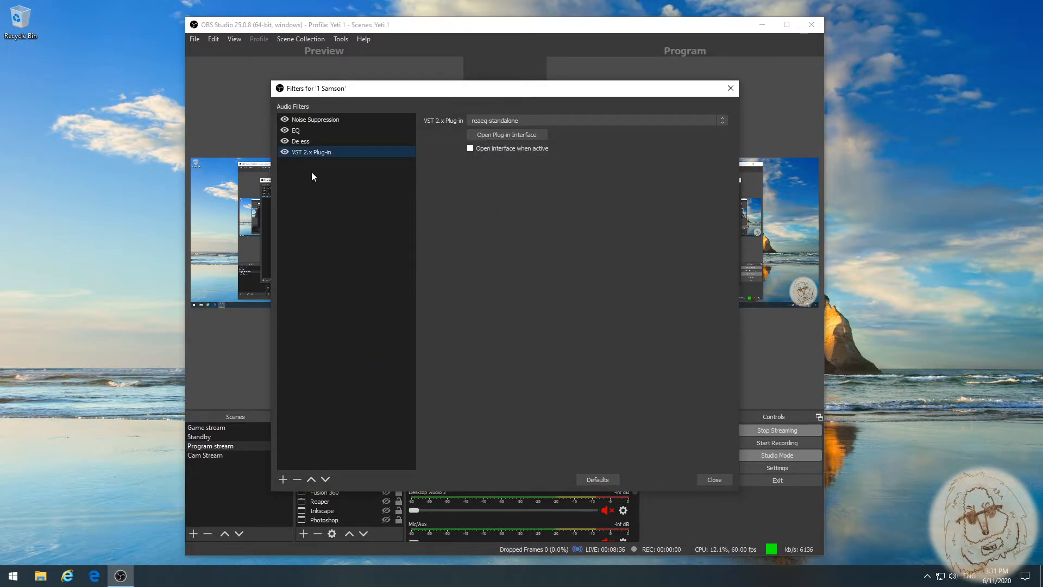
# Step: Remove the VST 2.x Plug-in filter from the audio filters of 1 Samson
pyautogui.rightClick(305, 157)
pyautogui.click(335, 197)
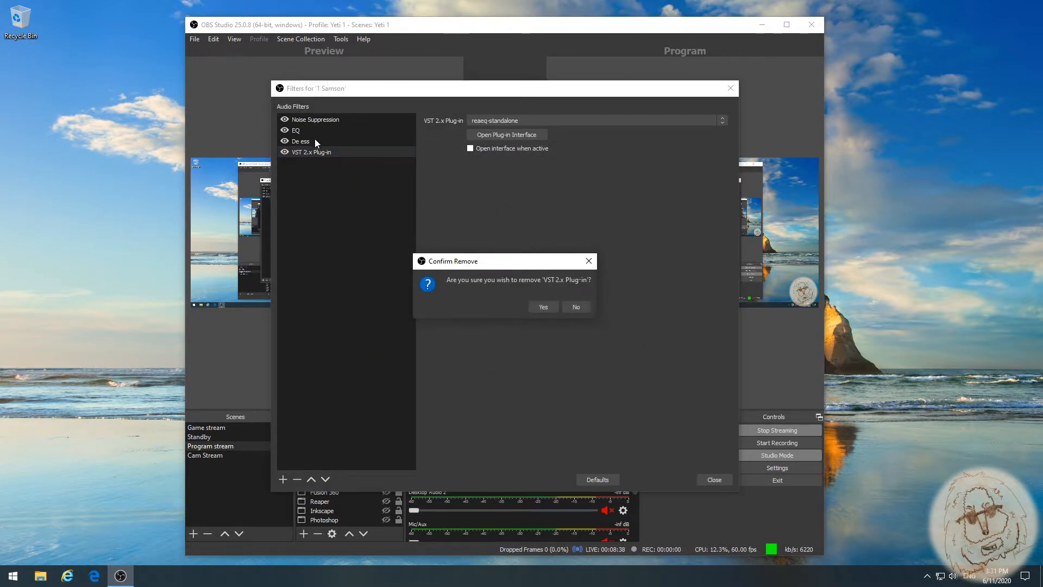
pyautogui.click(543, 307)
# Step: Open the EQ filter's ReaEQ interface, examine the settings of bands 1 to 4, and close it
pyautogui.click(329, 133)
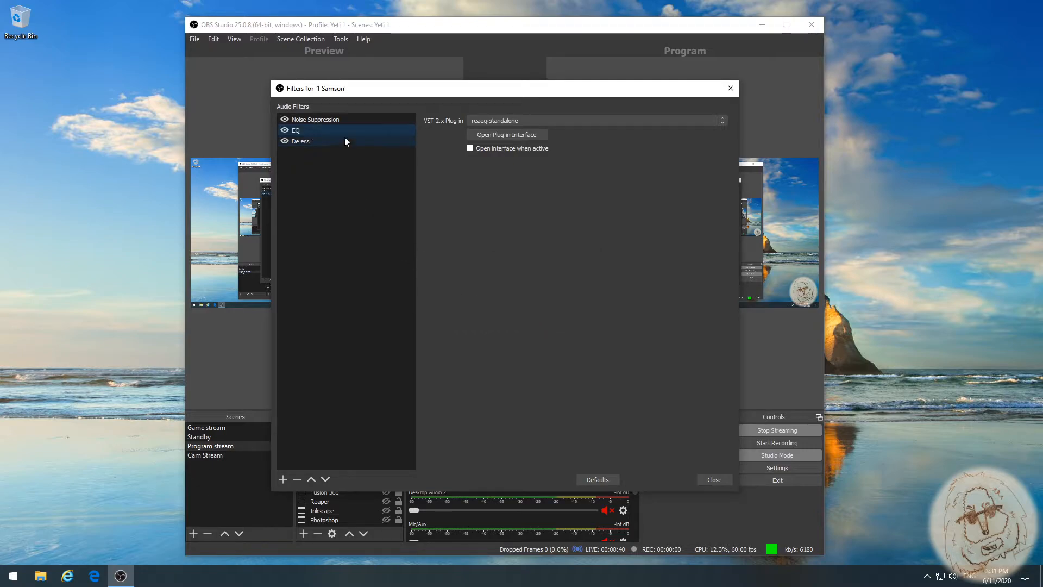
pyautogui.click(490, 136)
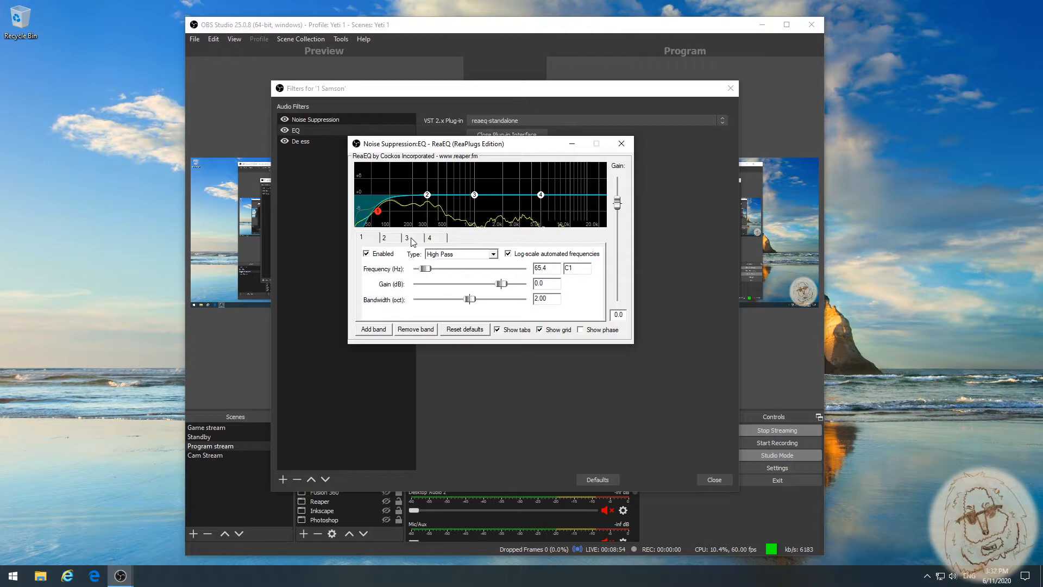
pyautogui.click(384, 237)
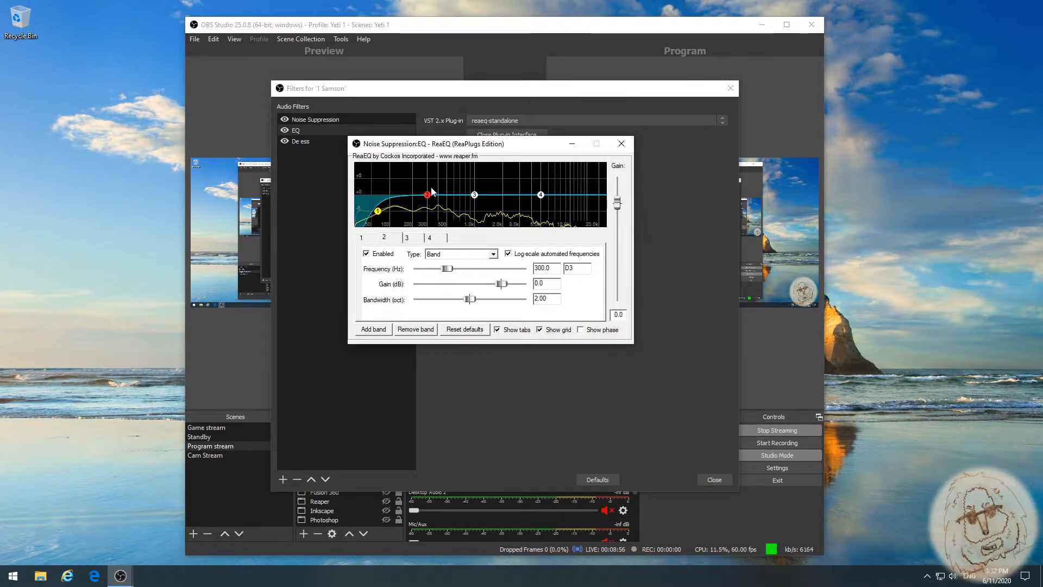
pyautogui.click(475, 195)
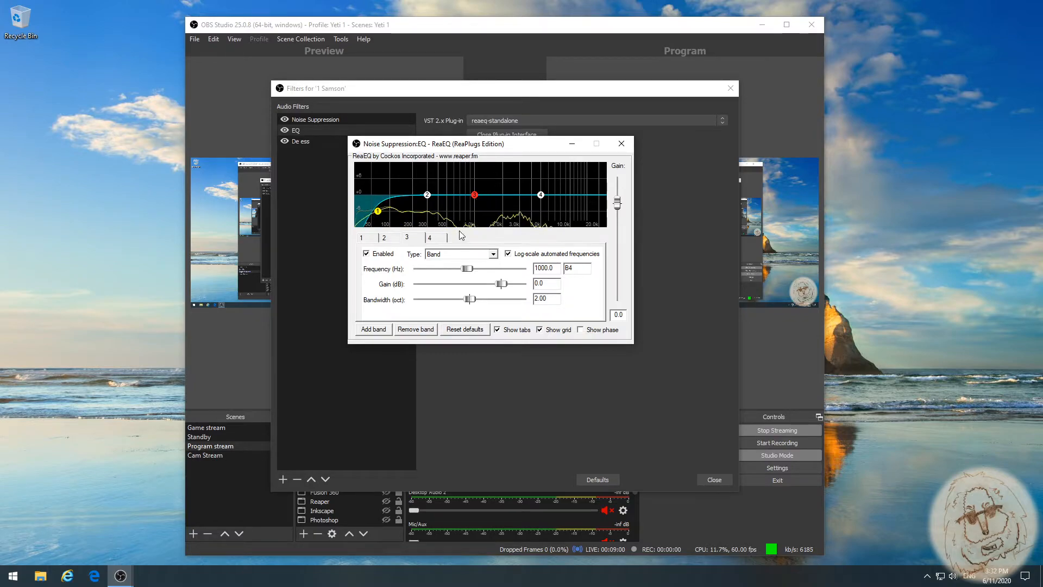
pyautogui.click(429, 238)
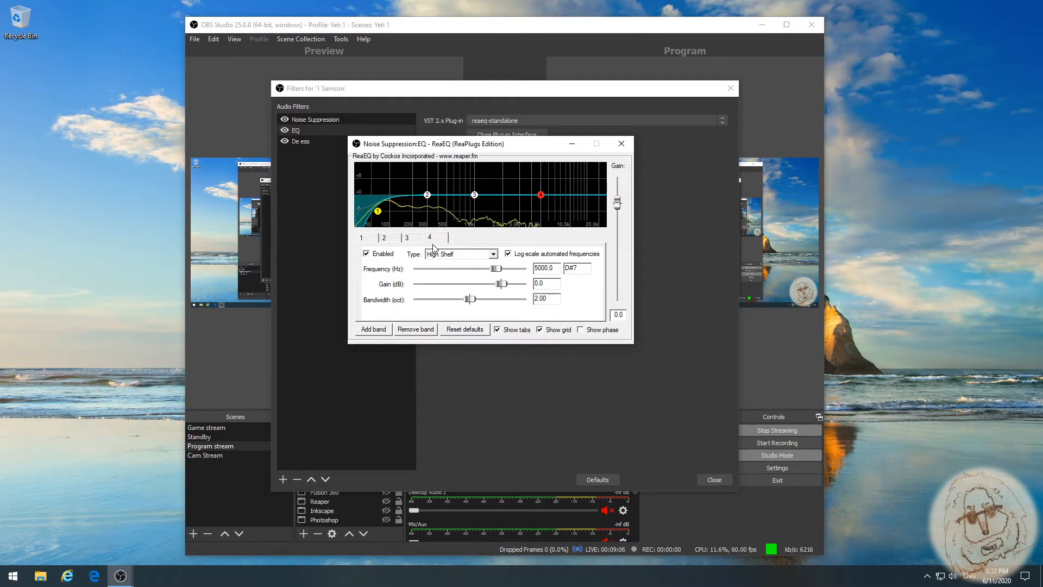
pyautogui.click(406, 239)
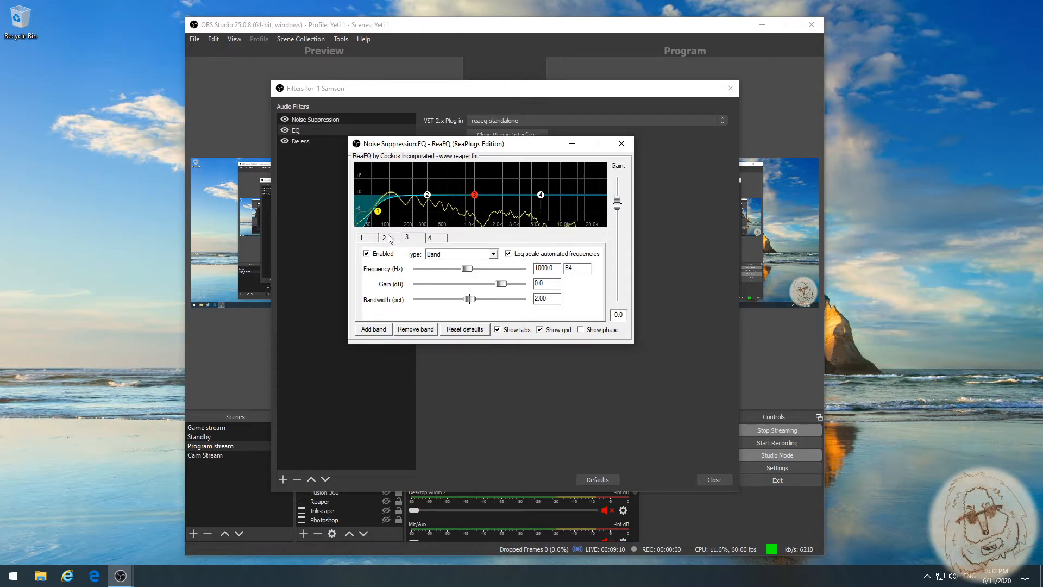
pyautogui.click(362, 238)
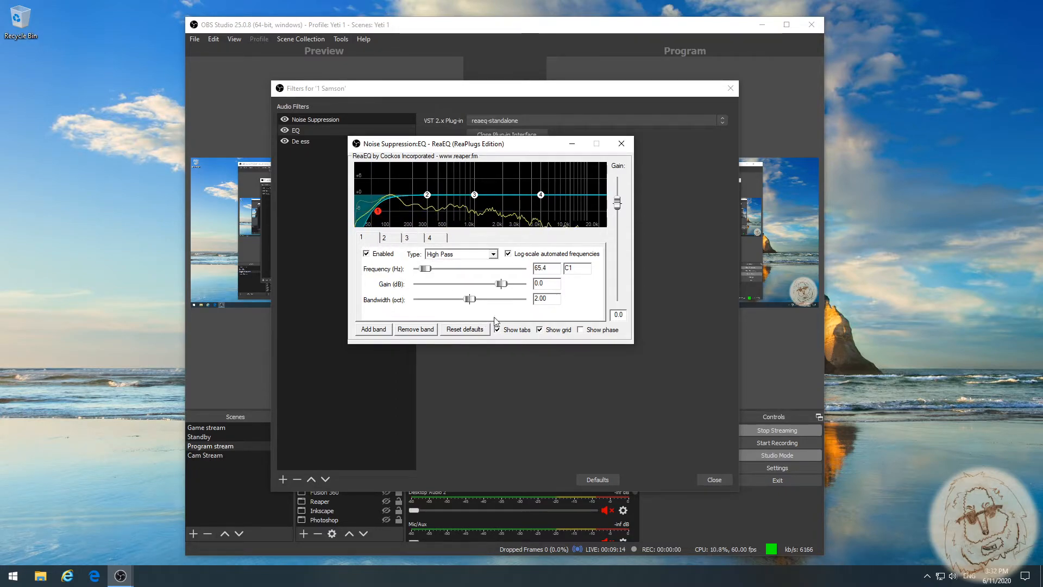
pyautogui.click(621, 144)
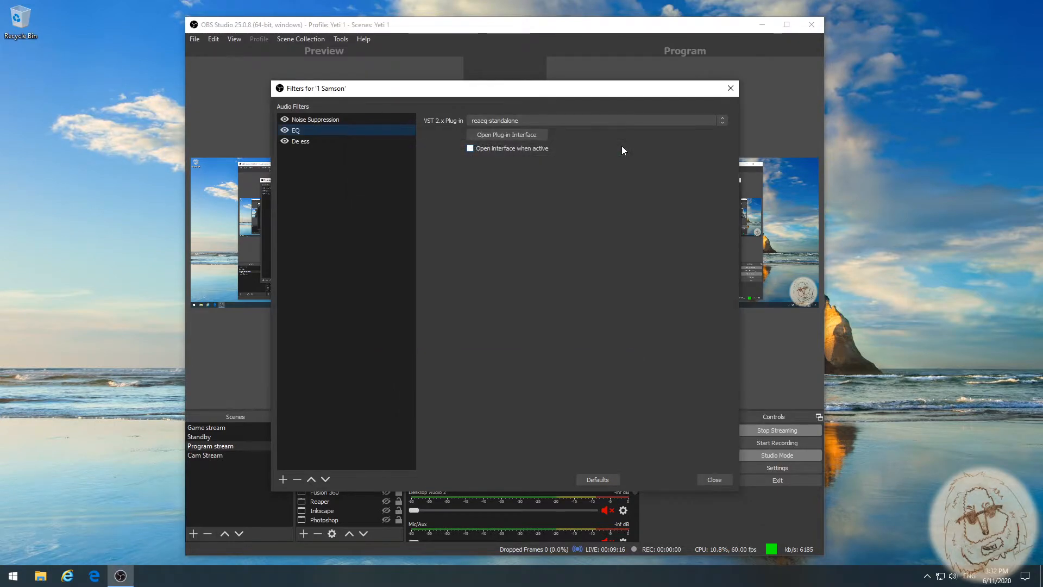
# Step: Add another VST 2.x Plug-in filter to the 1 Samson source under the default filter name
pyautogui.click(282, 479)
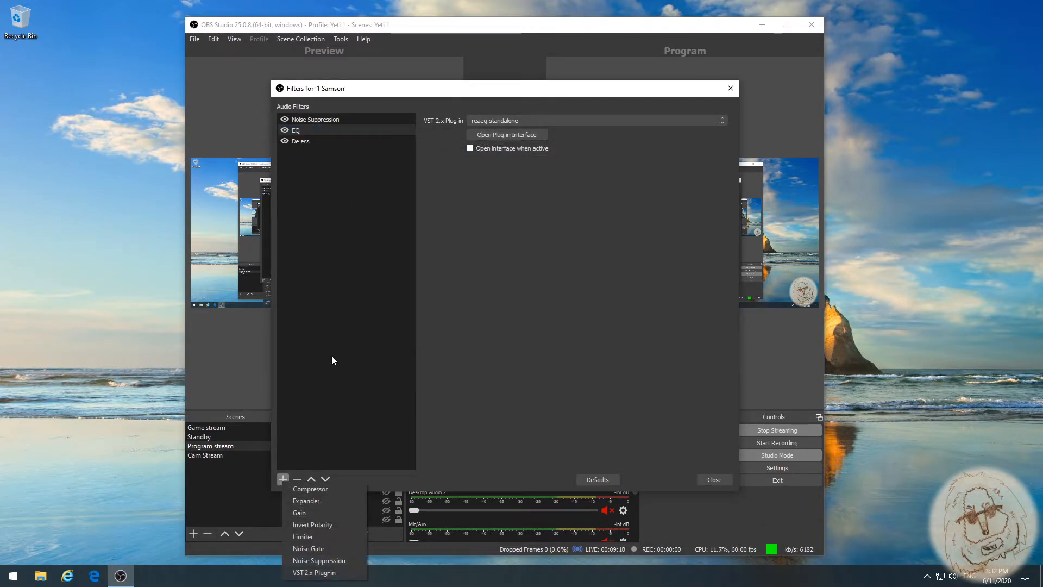
pyautogui.click(324, 572)
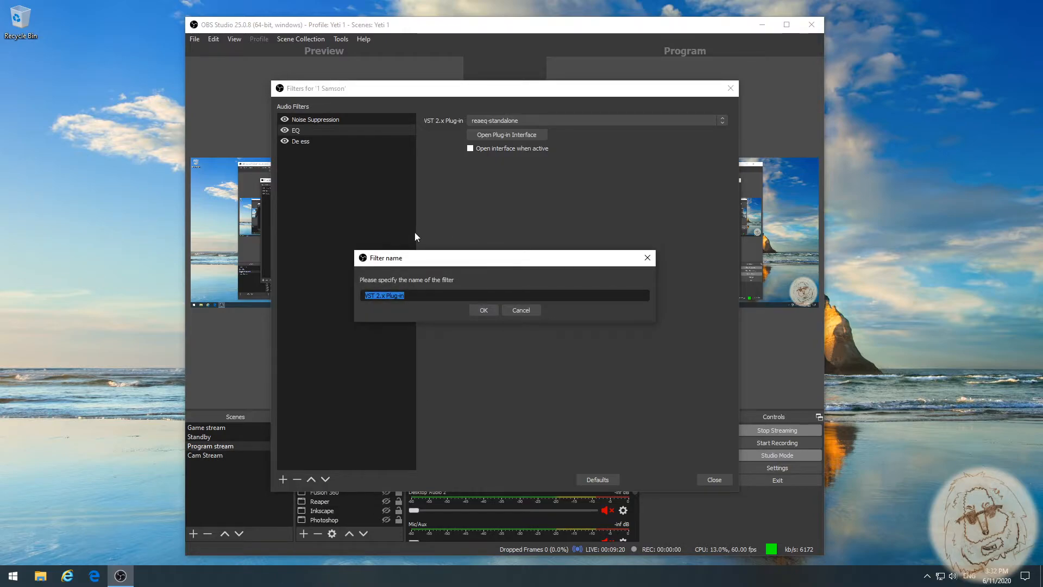
pyautogui.click(483, 309)
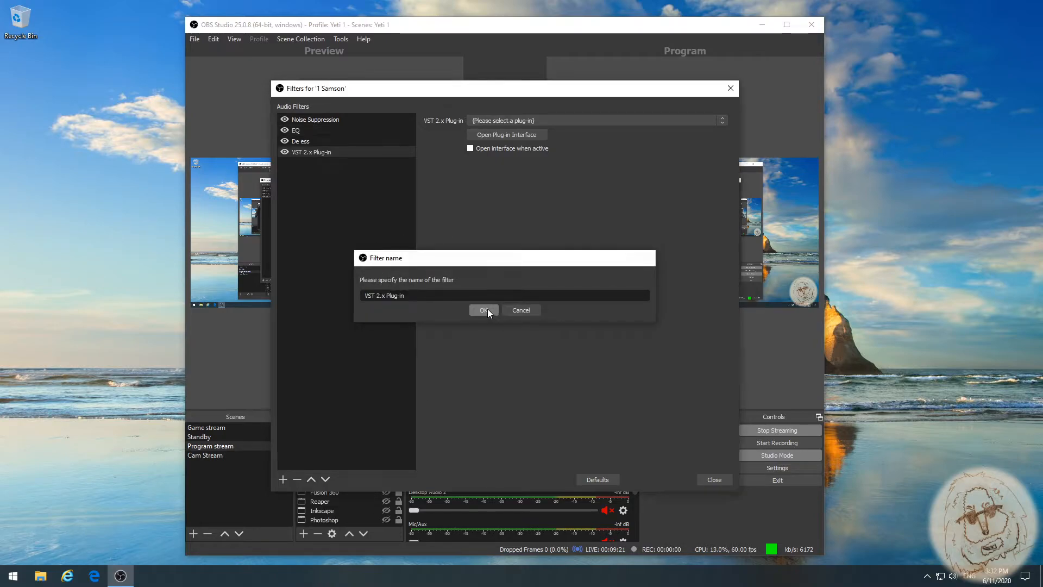
# Step: Assign reaeq-standalone to the added filter, view its plug-in interface, and close the filters window
pyautogui.click(592, 123)
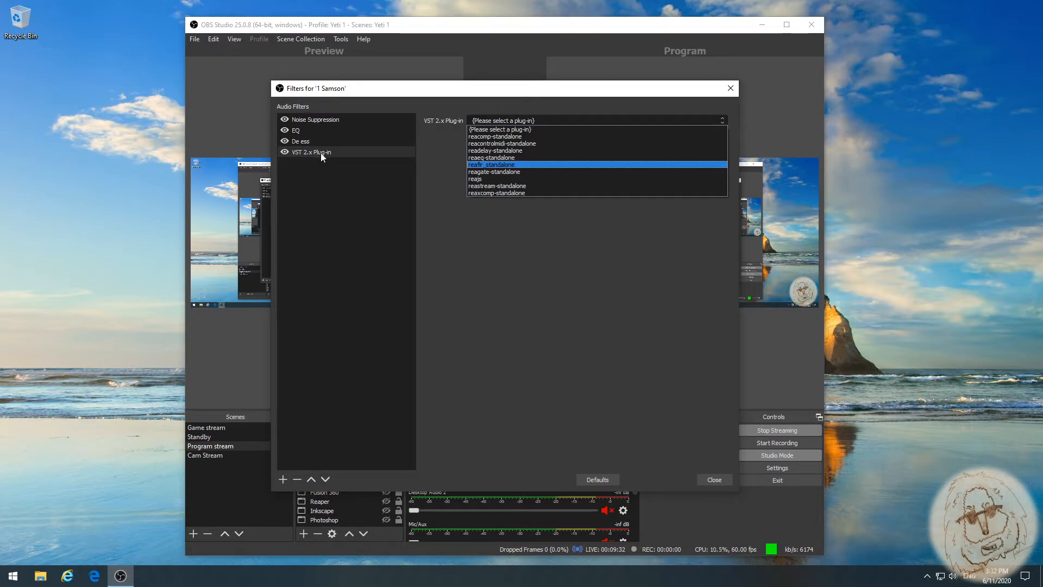
pyautogui.click(484, 157)
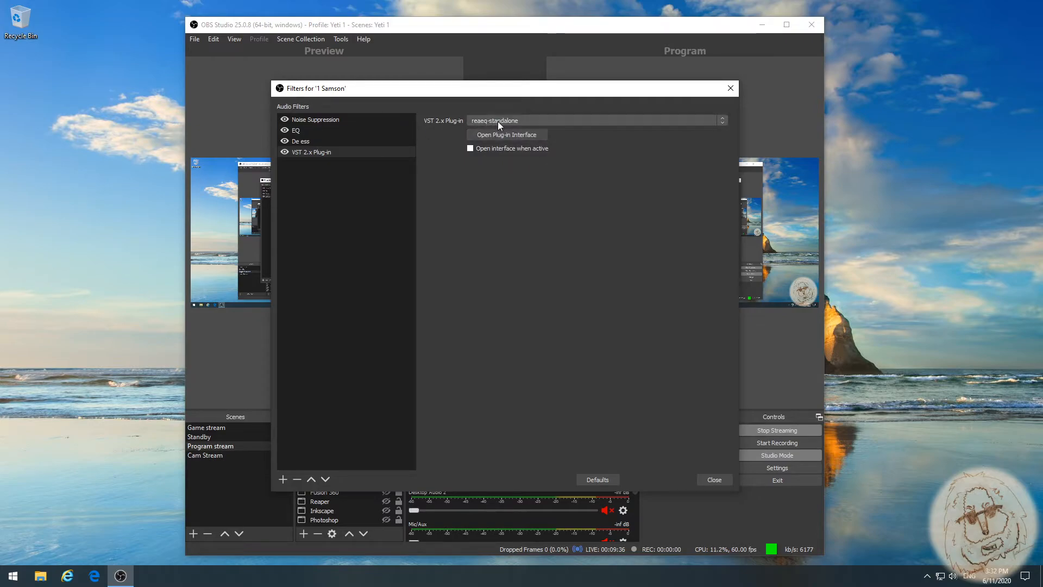
pyautogui.click(507, 136)
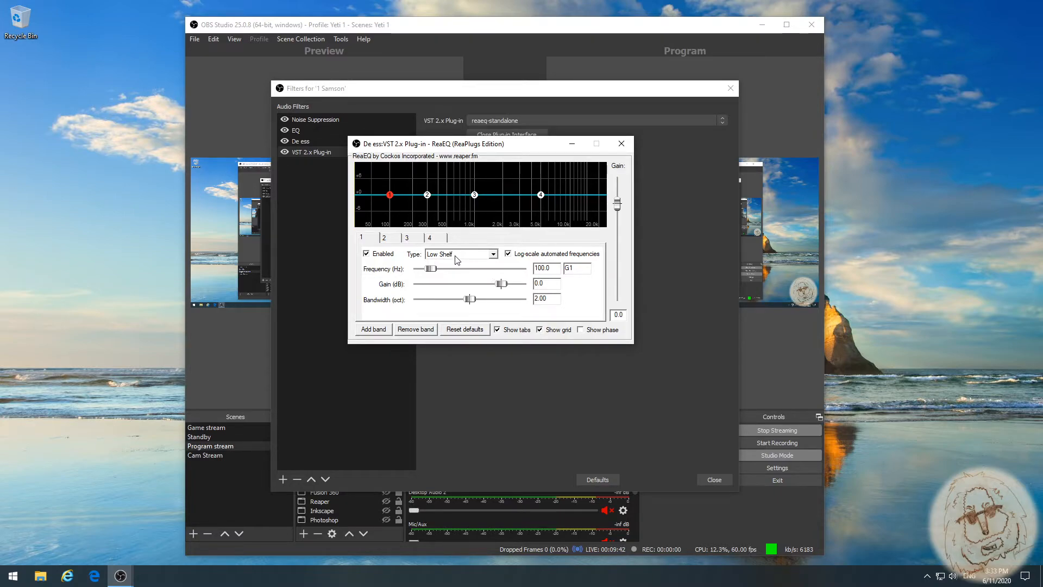
pyautogui.click(621, 144)
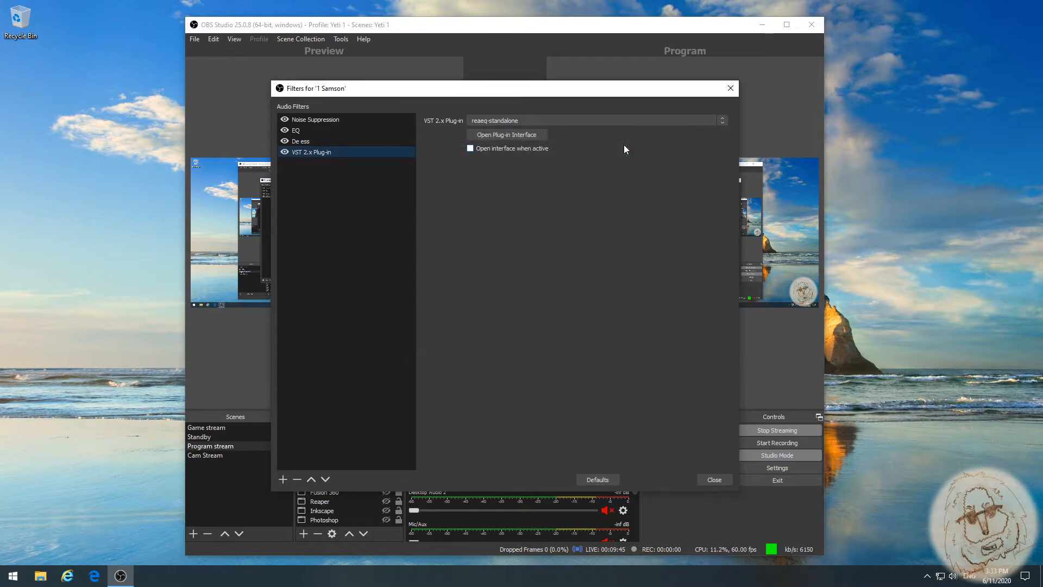
pyautogui.click(730, 89)
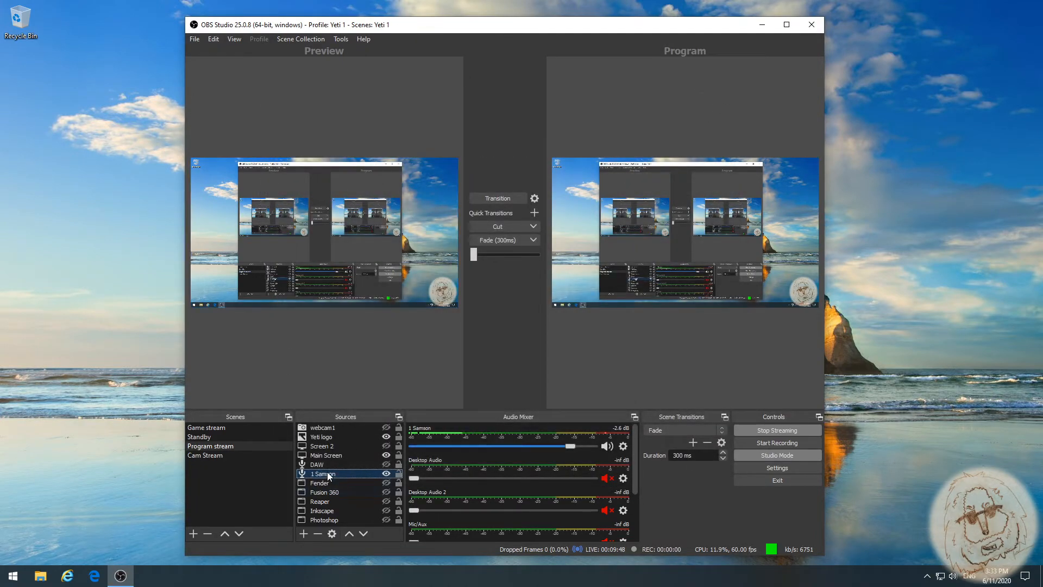
# Step: Reopen the filters of the 1 Samson source and remove the VST 2.x Plug-in filter
pyautogui.rightClick(328, 476)
pyautogui.click(356, 451)
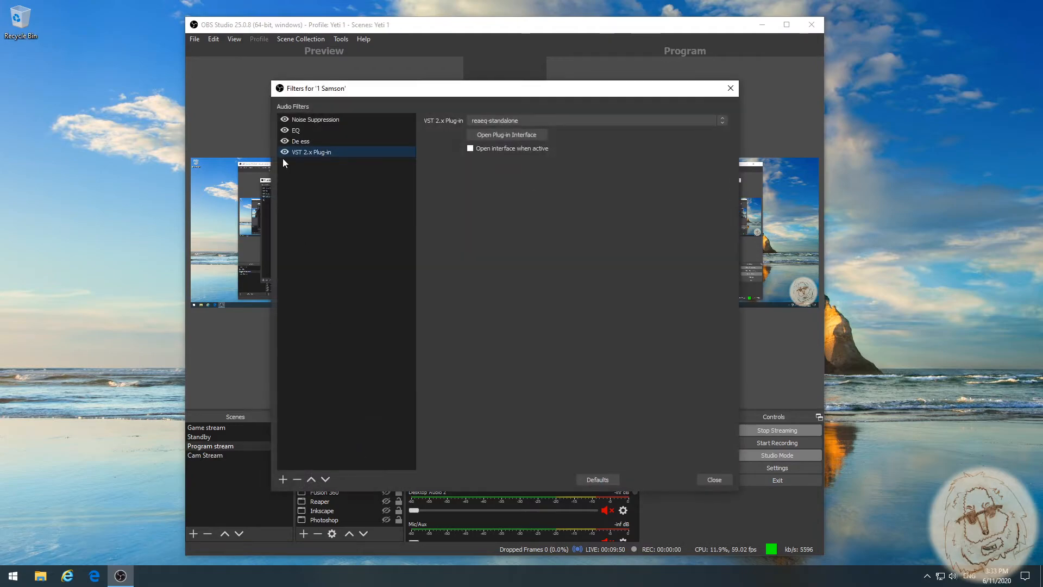
pyautogui.rightClick(305, 153)
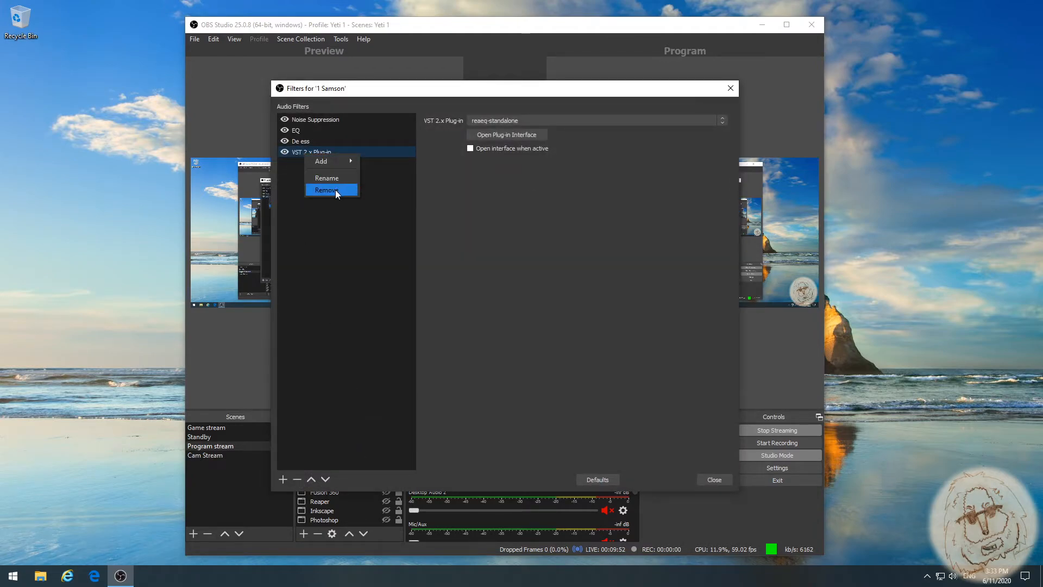
pyautogui.click(335, 190)
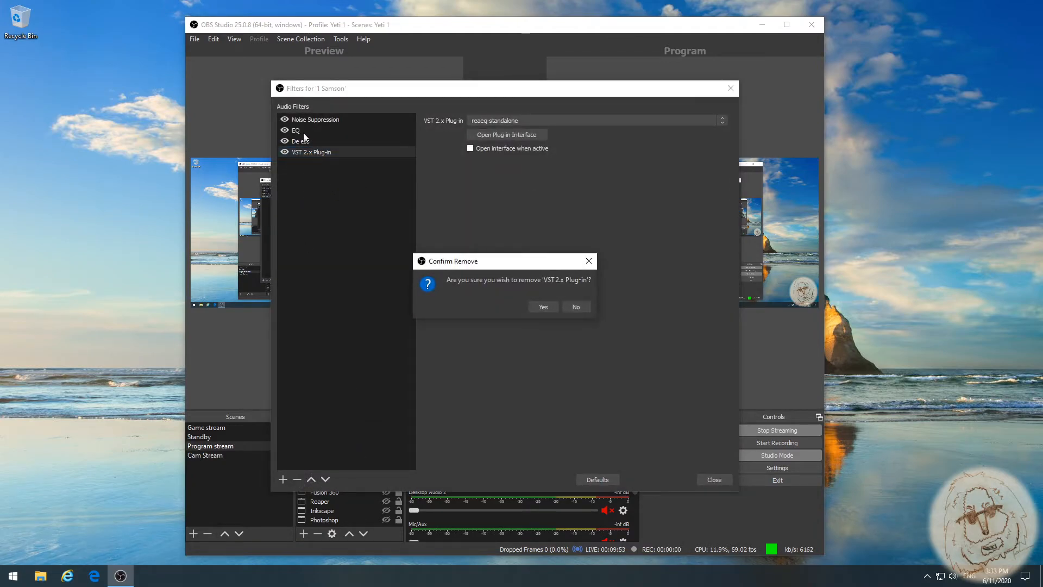
pyautogui.click(551, 307)
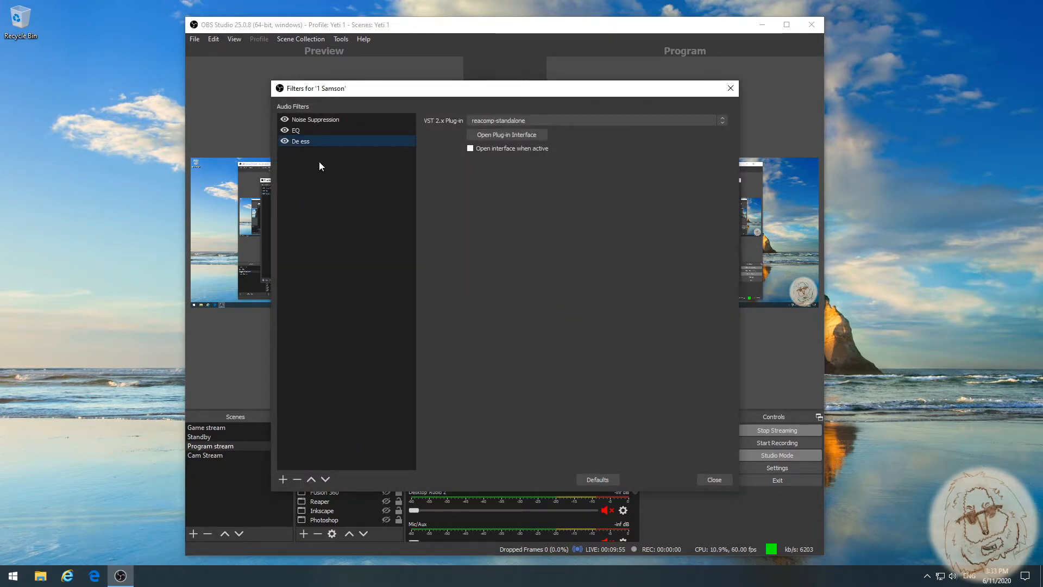
# Step: Open the EQ filter's ReaEQ interface and examine the settings of high-pass band 1
pyautogui.click(504, 134)
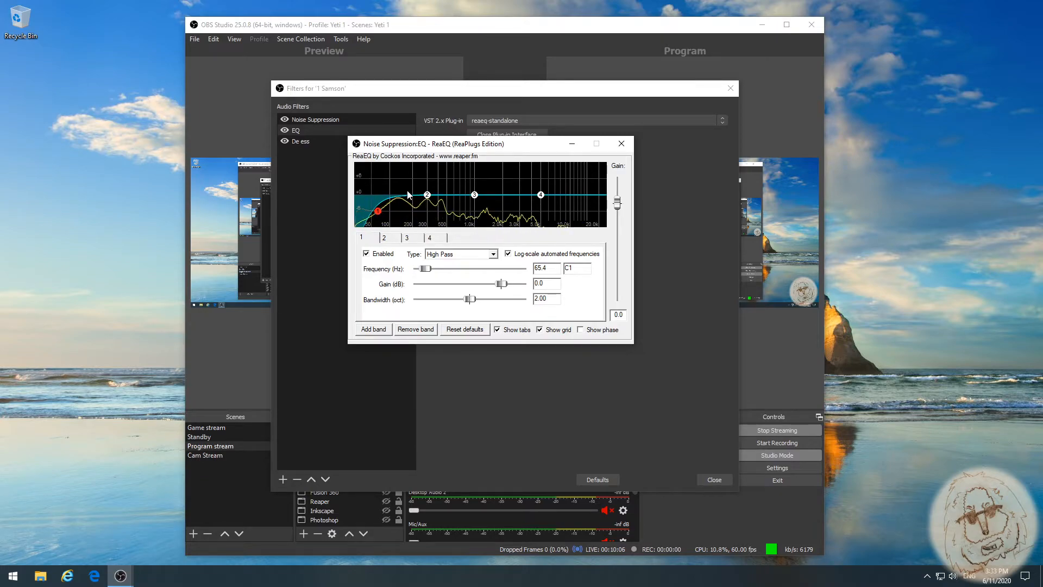
pyautogui.moveTo(378, 218)
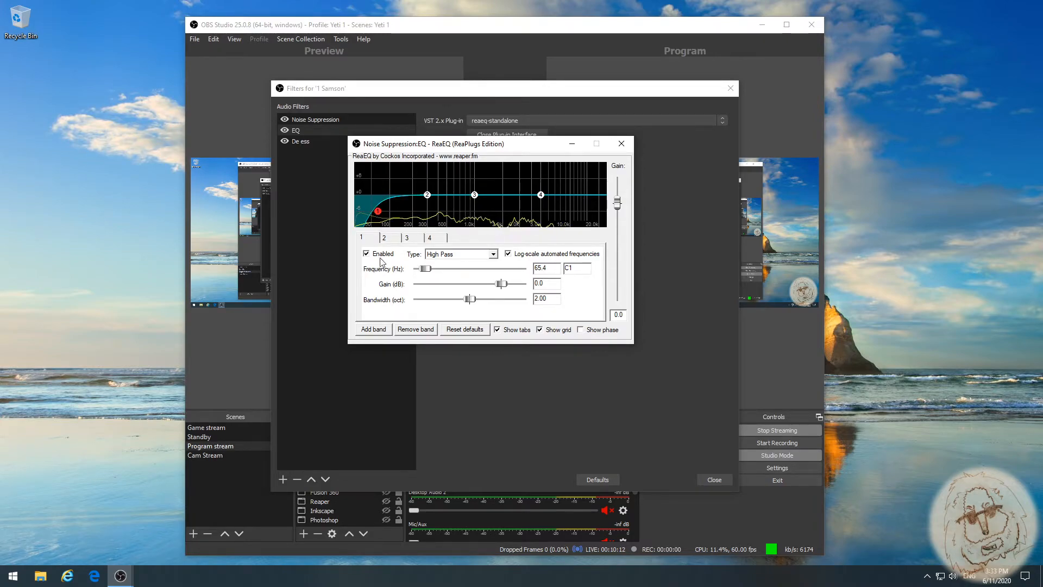
pyautogui.click(370, 239)
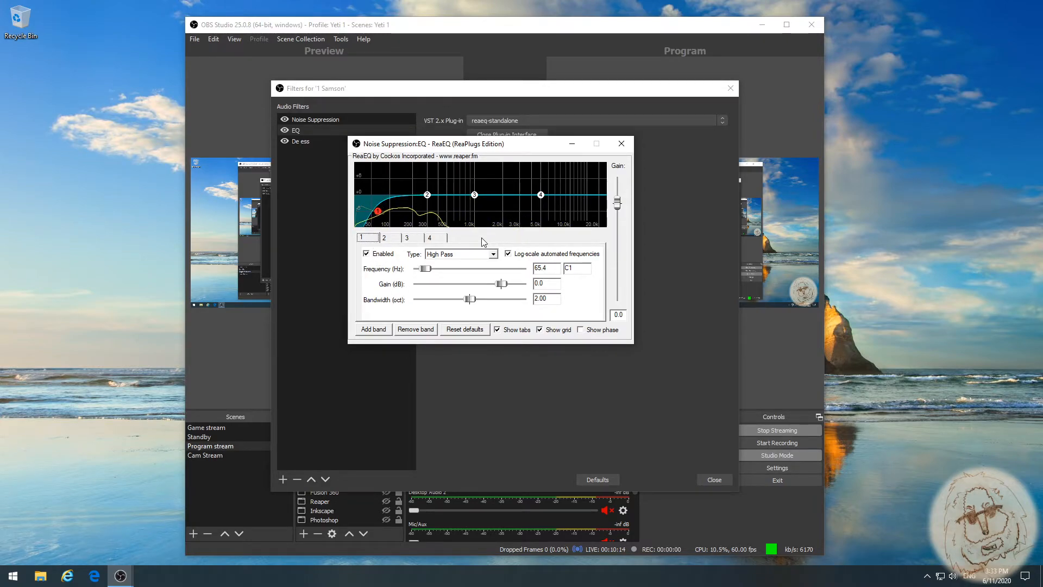
# Step: Raise the frequency of high-pass band 1 in ReaEQ to about 78 Hz
pyautogui.moveTo(380, 218)
pyautogui.mouseDown()
pyautogui.moveTo(408, 216)
pyautogui.moveTo(374, 217)
pyautogui.moveTo(385, 215)
pyautogui.mouseUp()
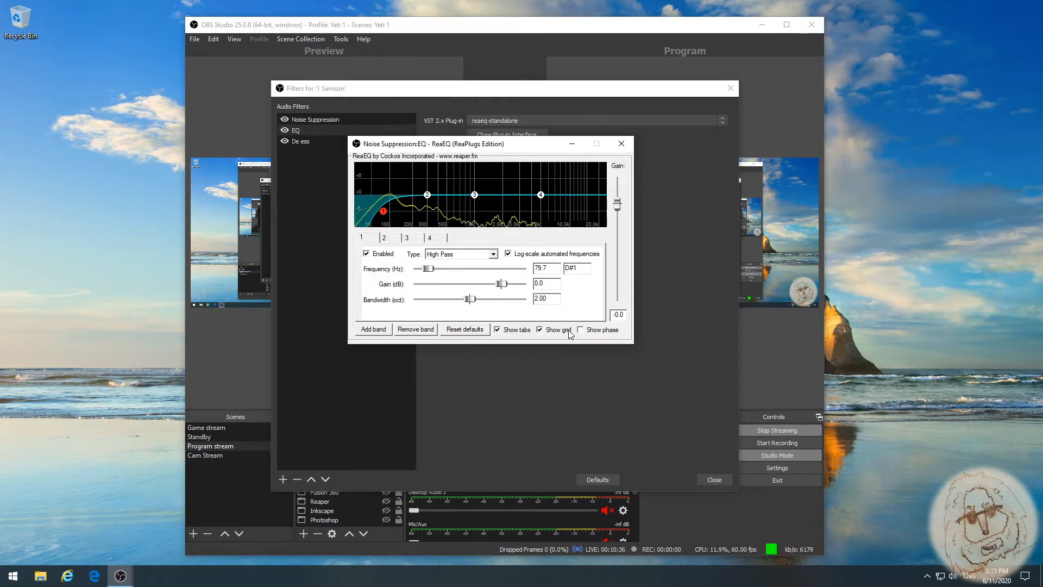
pyautogui.moveTo(427, 195); pyautogui.dragTo(383, 216)
pyautogui.click(384, 211)
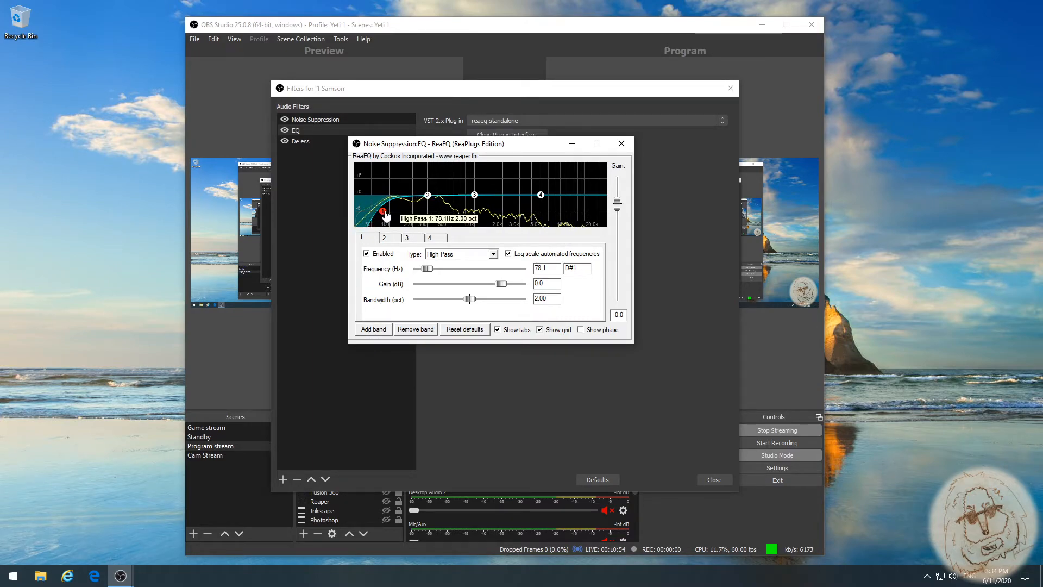
# Step: Lower high-pass band 1 to 20 Hz and switch the band off and back on to compare the sound
pyautogui.moveTo(379, 216); pyautogui.dragTo(349, 217)
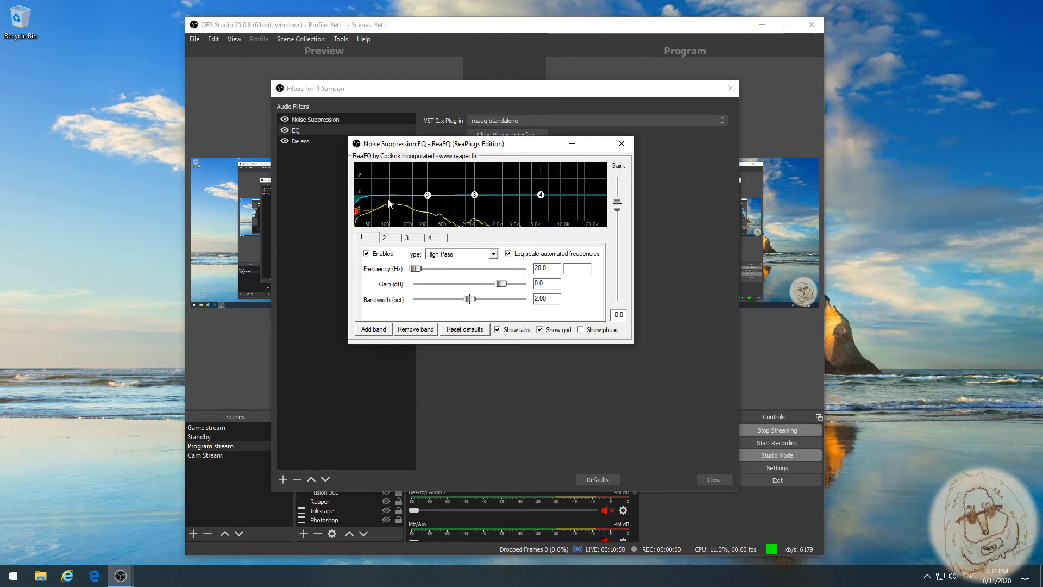
pyautogui.click(366, 253)
pyautogui.click(366, 253)
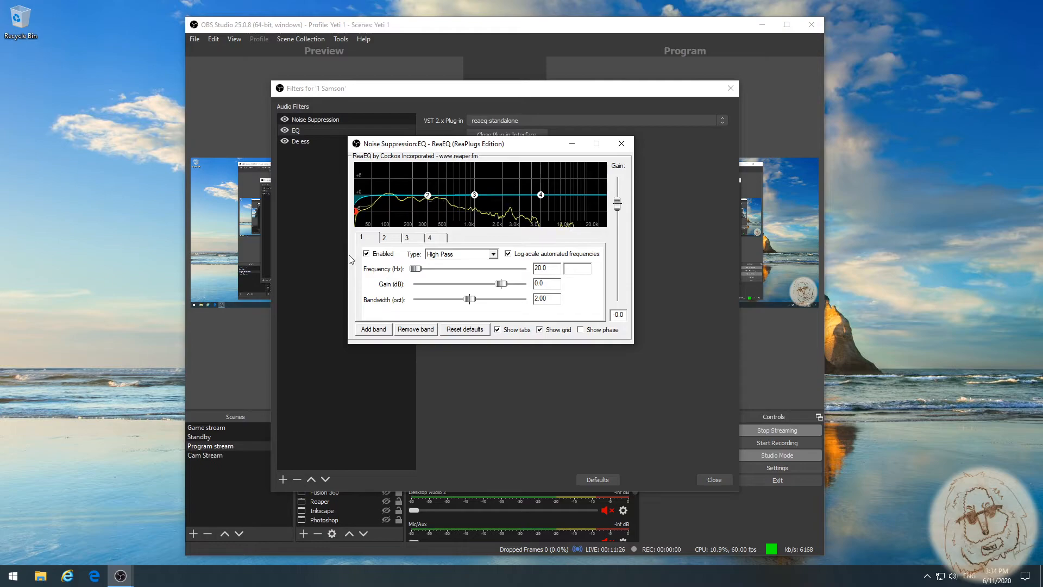
# Step: Sweep high-pass band 1 repeatedly between about 80 Hz and about 20 Hz to compare the low-frequency cut
pyautogui.moveTo(356, 215)
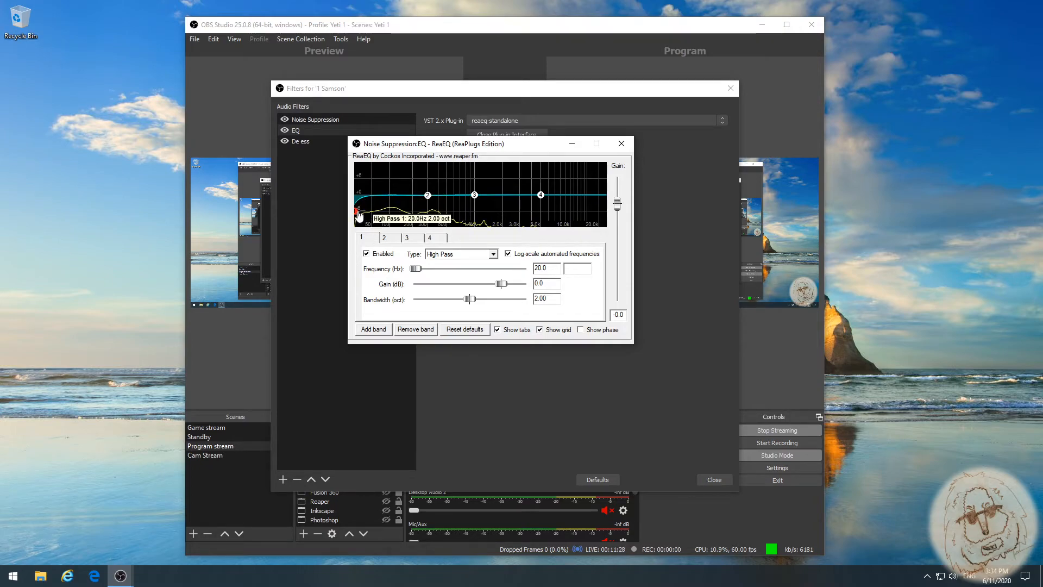
pyautogui.moveTo(356, 215); pyautogui.dragTo(385, 219)
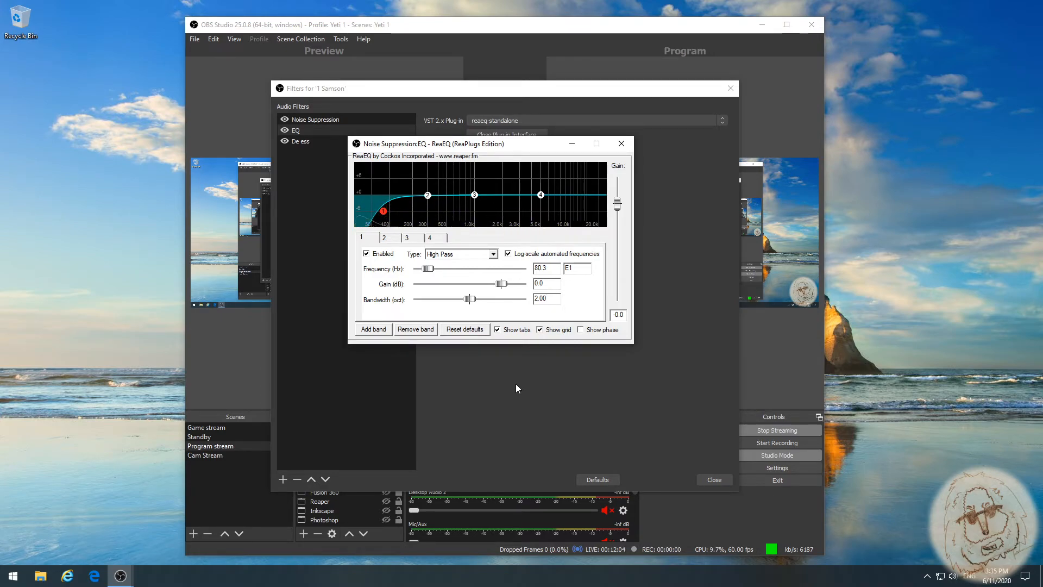
pyautogui.moveTo(384, 216)
pyautogui.moveTo(384, 216); pyautogui.dragTo(354, 215)
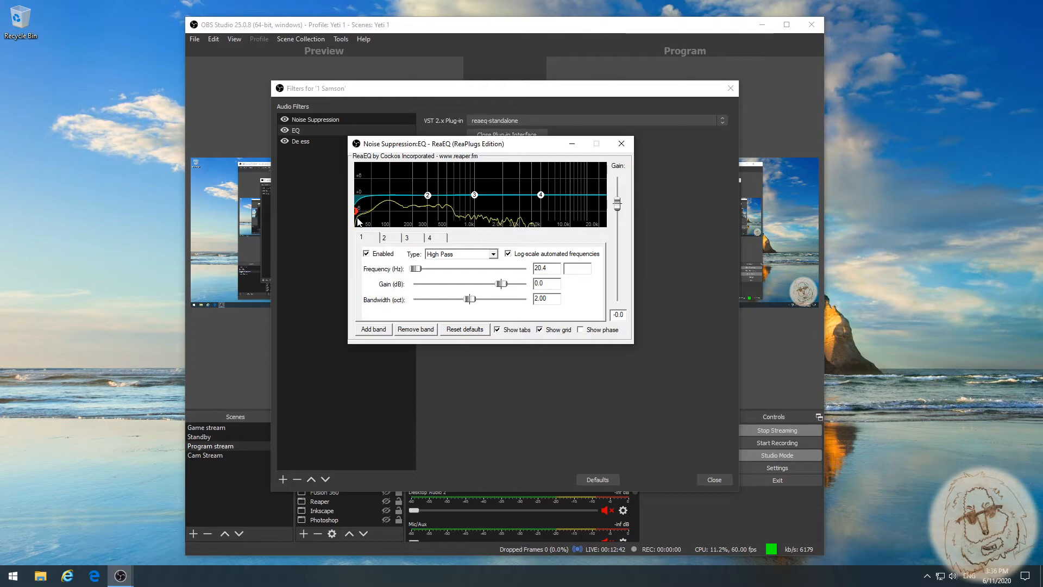
pyautogui.moveTo(356, 217)
pyautogui.moveTo(357, 217); pyautogui.dragTo(384, 216)
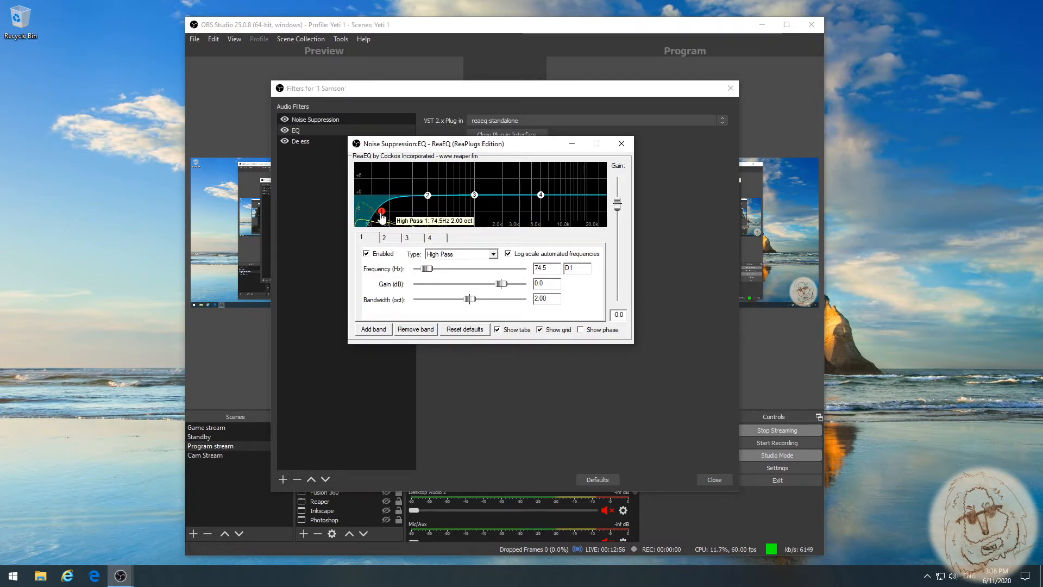
pyautogui.moveTo(382, 213); pyautogui.dragTo(355, 212)
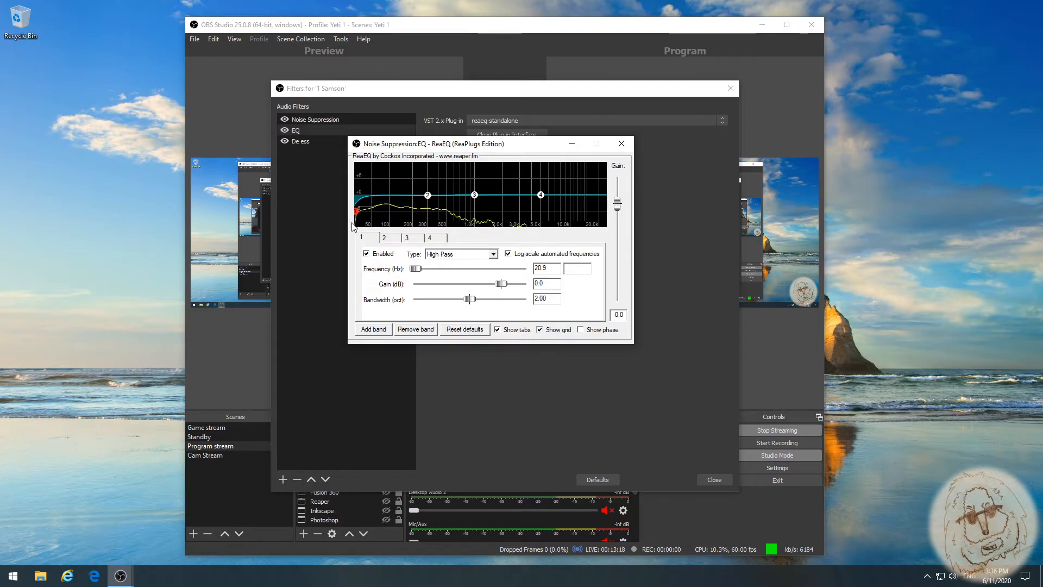
# Step: Raise high-pass band 1 to about 95 Hz and bring it back down to about 21 Hz
pyautogui.moveTo(357, 217)
pyautogui.moveTo(357, 217); pyautogui.dragTo(391, 213)
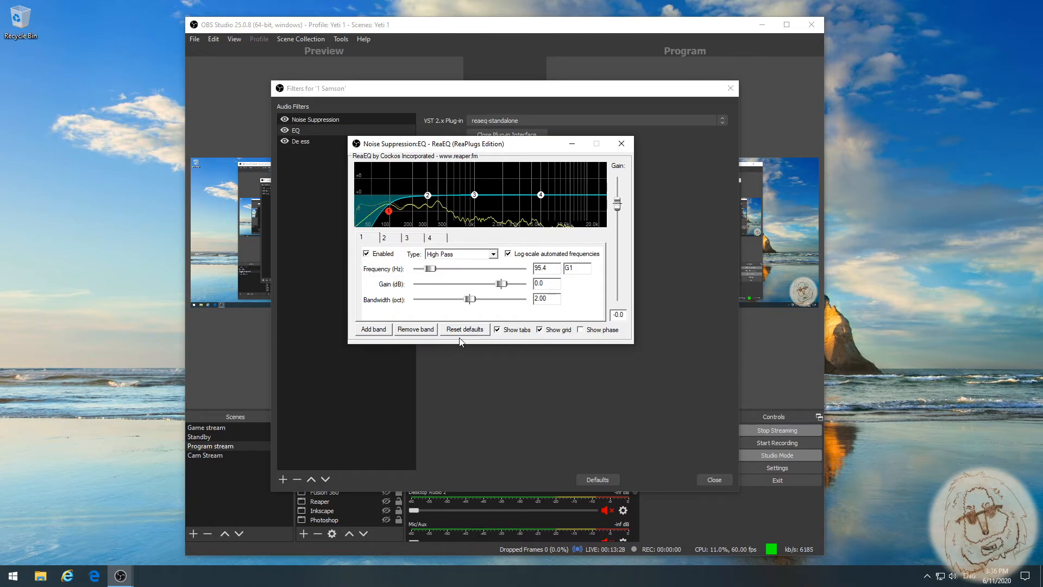
pyautogui.moveTo(392, 216)
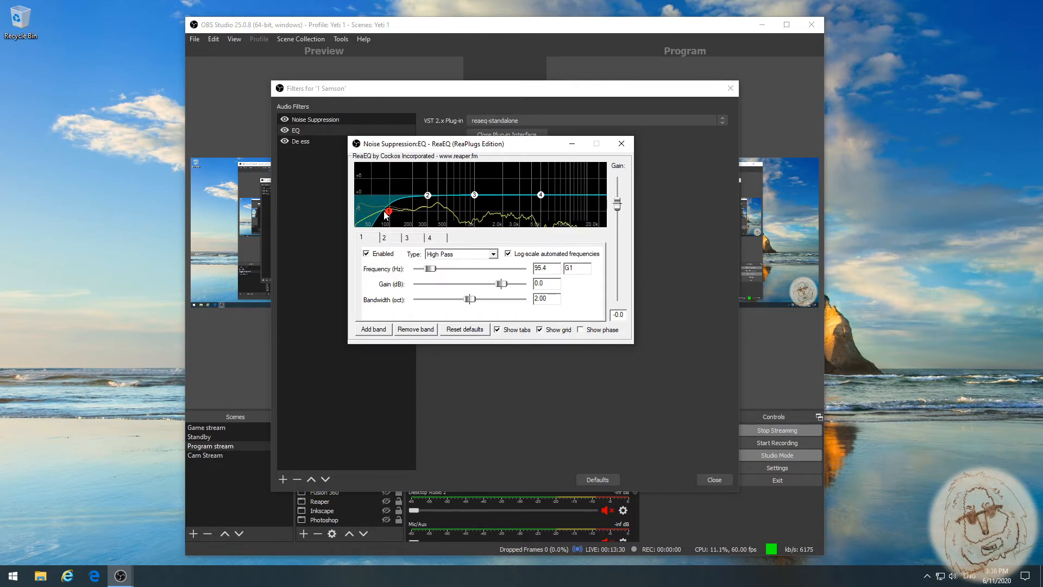
pyautogui.moveTo(388, 212); pyautogui.dragTo(357, 211)
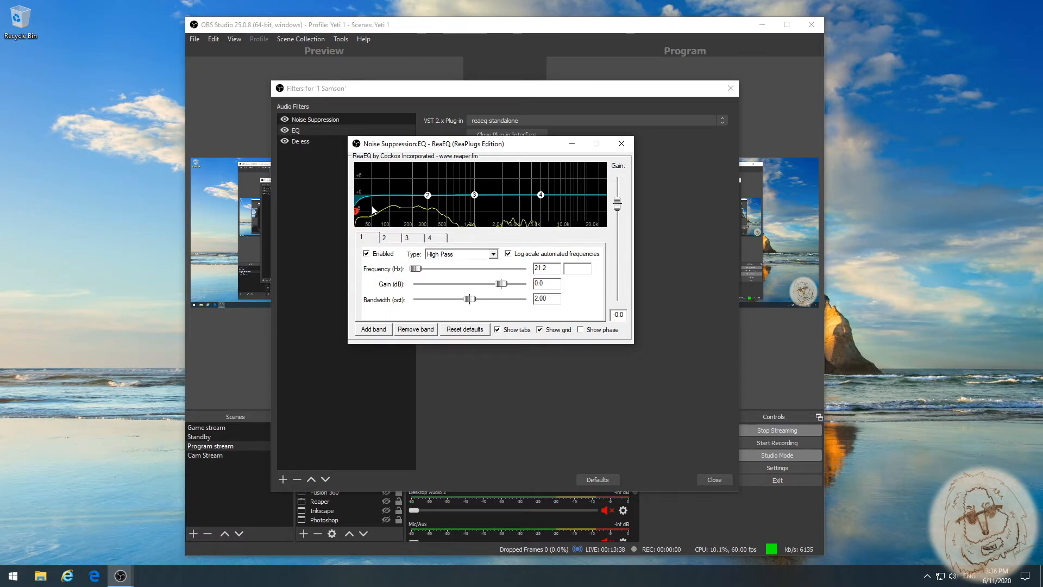
pyautogui.click(365, 254)
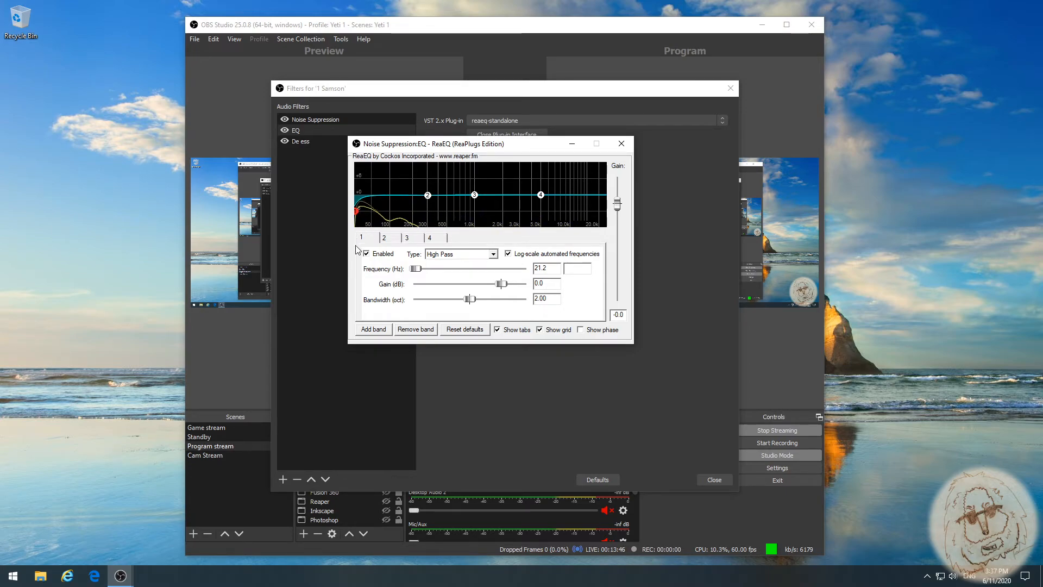
# Step: Move high-pass band 1 to about 74 Hz and view the available band types, keeping High Pass
pyautogui.moveTo(360, 214); pyautogui.dragTo(387, 216)
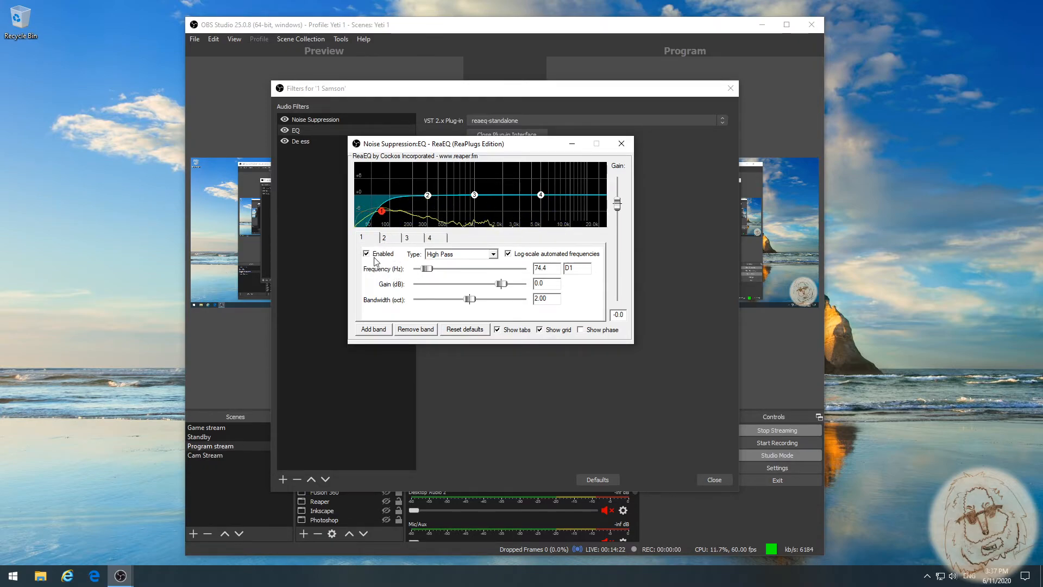
pyautogui.click(493, 254)
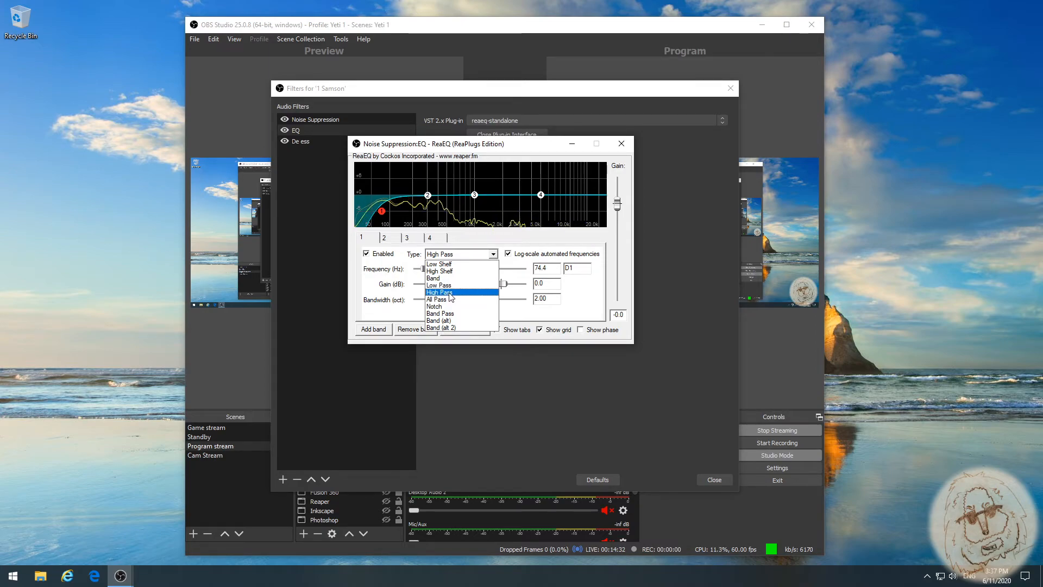
pyautogui.click(356, 258)
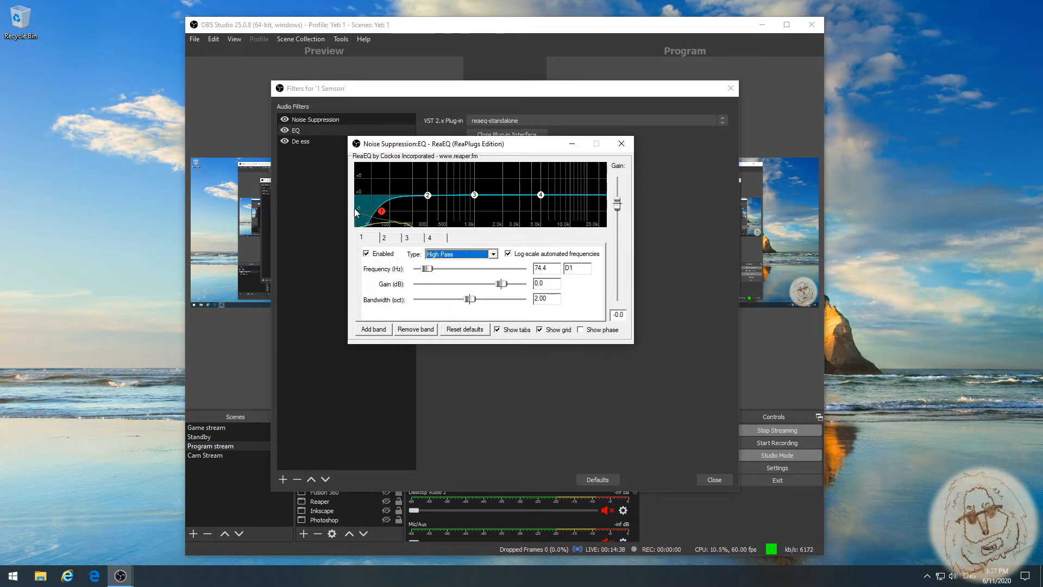
# Step: Reset the ReaEQ bands to defaults and pull low-shelf band 1 down to about 63 Hz and -7.2 dB
pyautogui.click(462, 330)
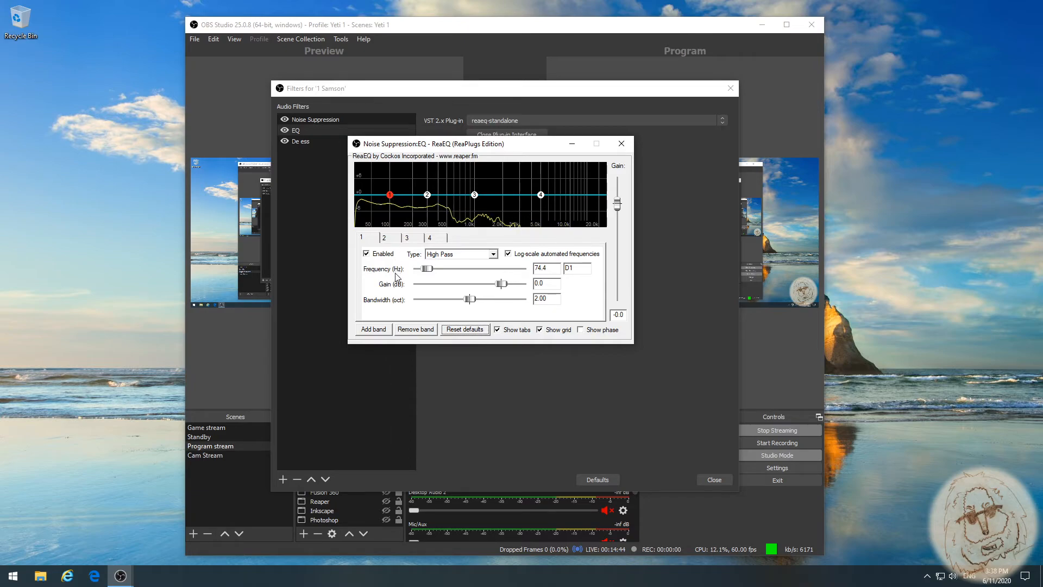
pyautogui.moveTo(393, 200)
pyautogui.moveTo(392, 198); pyautogui.dragTo(378, 215)
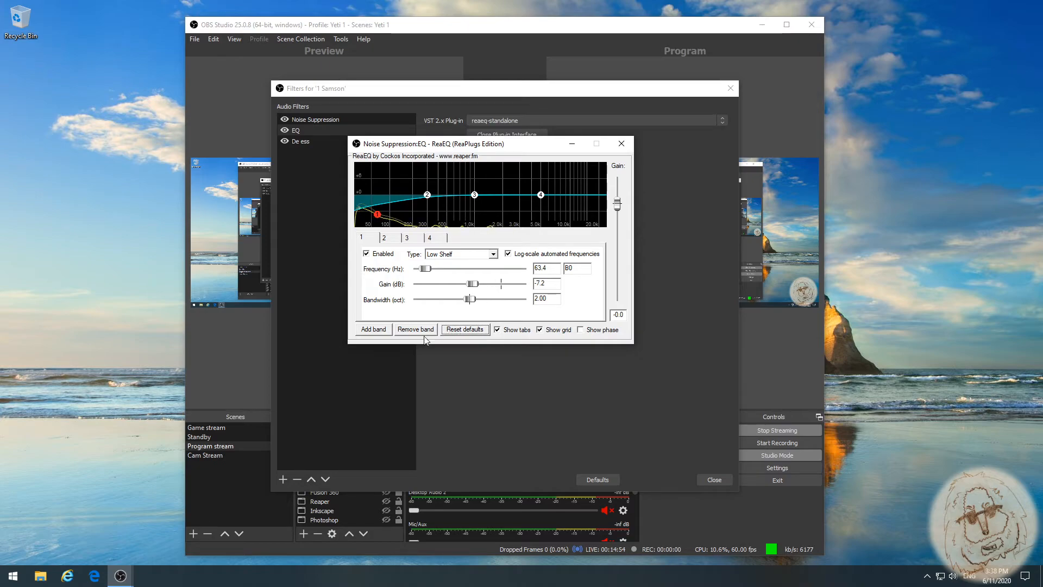
# Step: Reset the ReaEQ bands to defaults and change band 1's type to High Pass
pyautogui.click(463, 331)
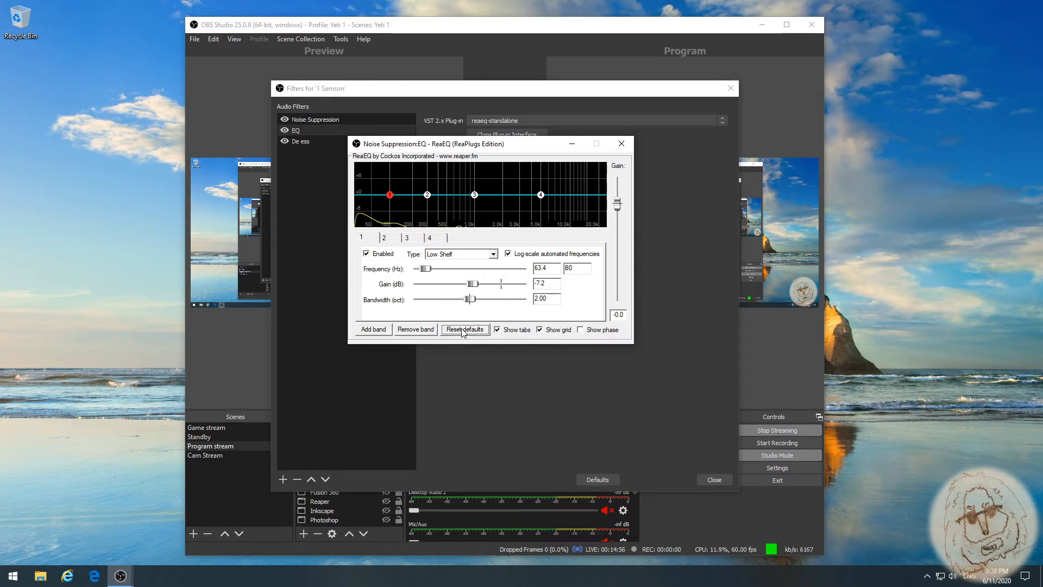
pyautogui.click(493, 255)
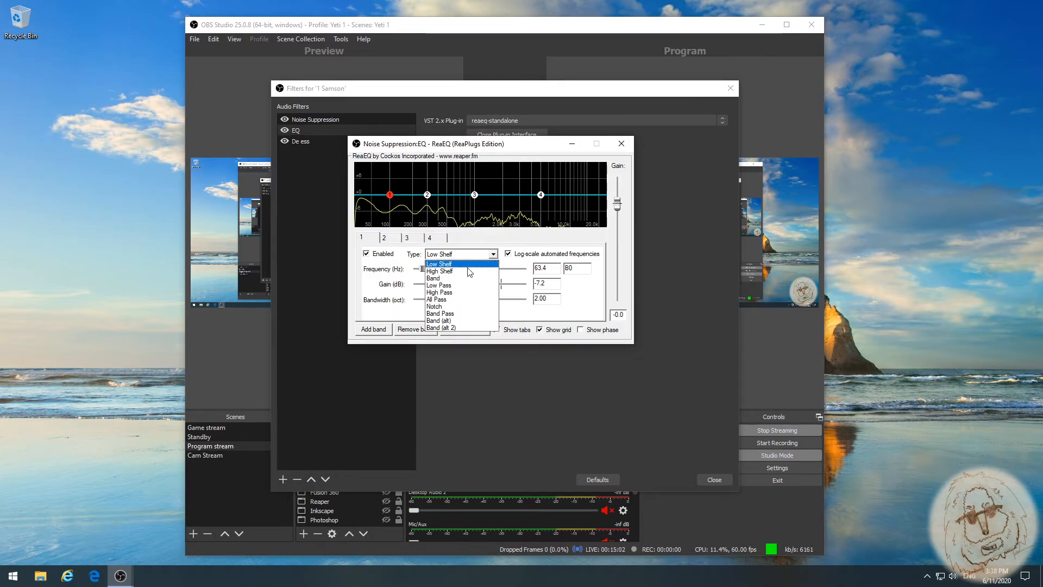
pyautogui.click(463, 293)
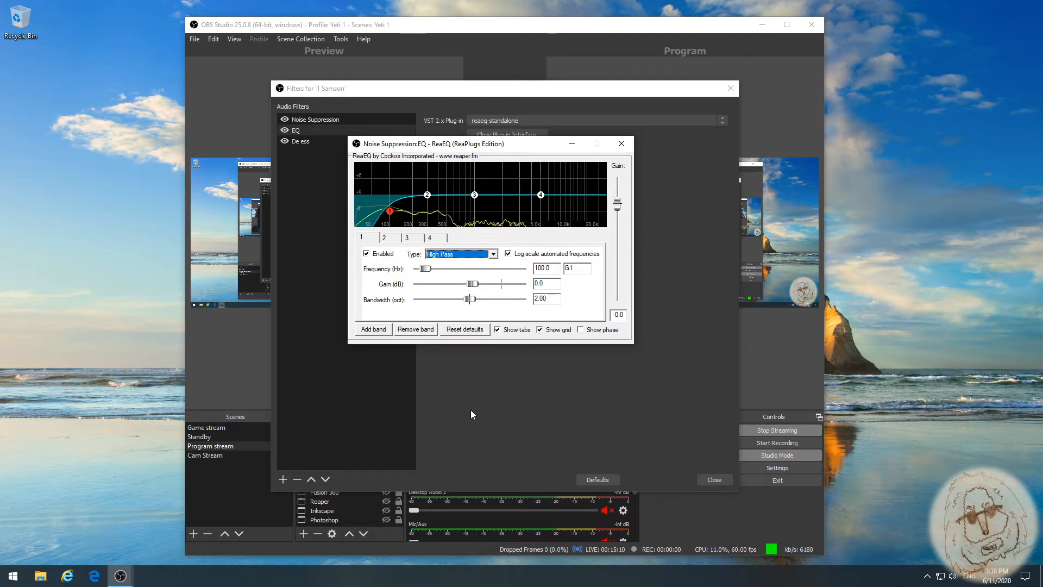
# Step: Fine-tune high-pass band 1 to about 98 Hz, and close the ReaEQ interface and the filters window
pyautogui.moveTo(393, 216)
pyautogui.mouseDown()
pyautogui.moveTo(379, 217)
pyautogui.moveTo(392, 217)
pyautogui.mouseUp()
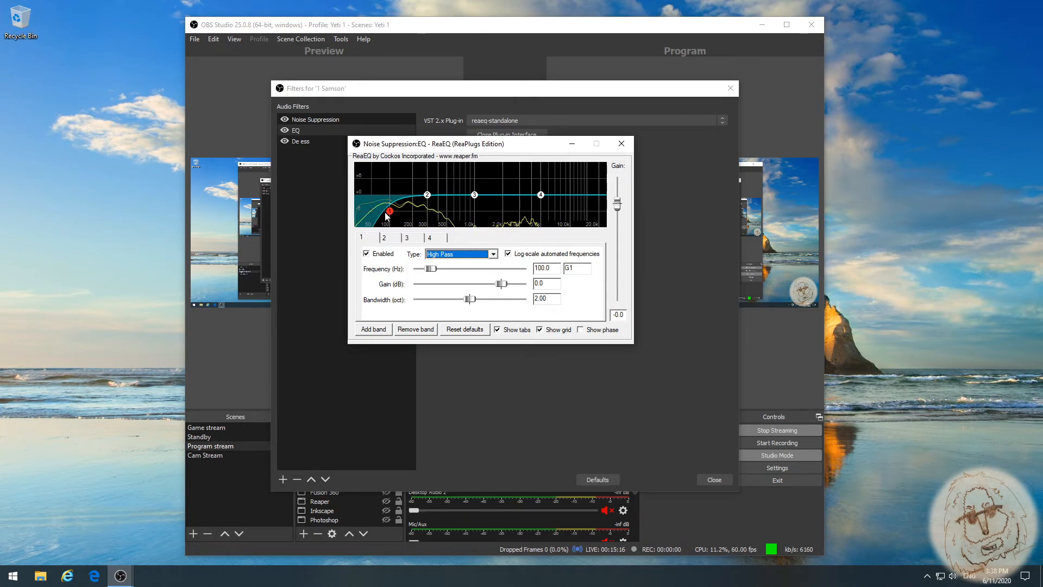
pyautogui.moveTo(391, 215)
pyautogui.mouseDown()
pyautogui.moveTo(380, 214)
pyautogui.moveTo(391, 213)
pyautogui.mouseUp()
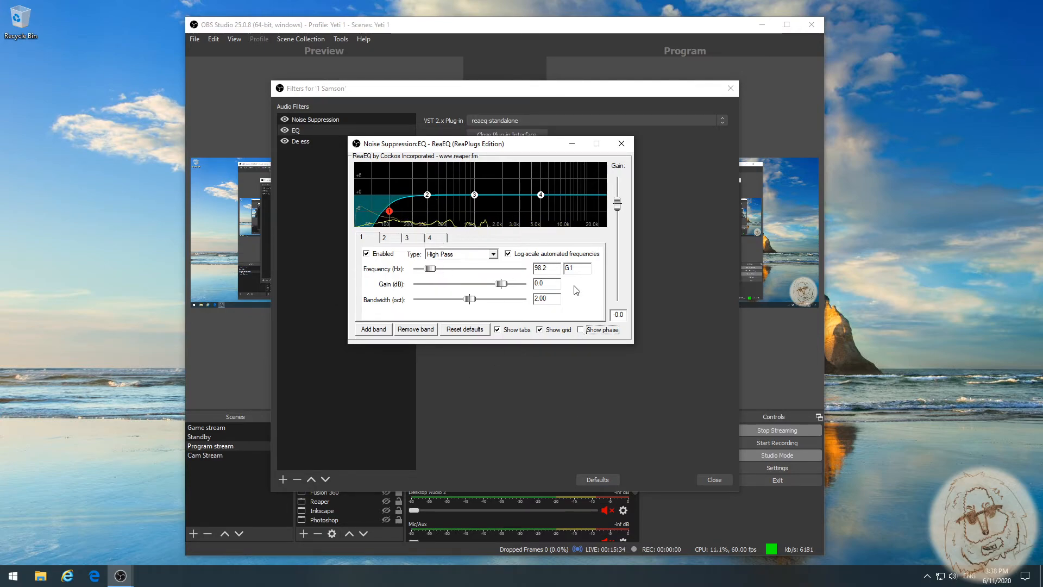
pyautogui.moveTo(387, 216)
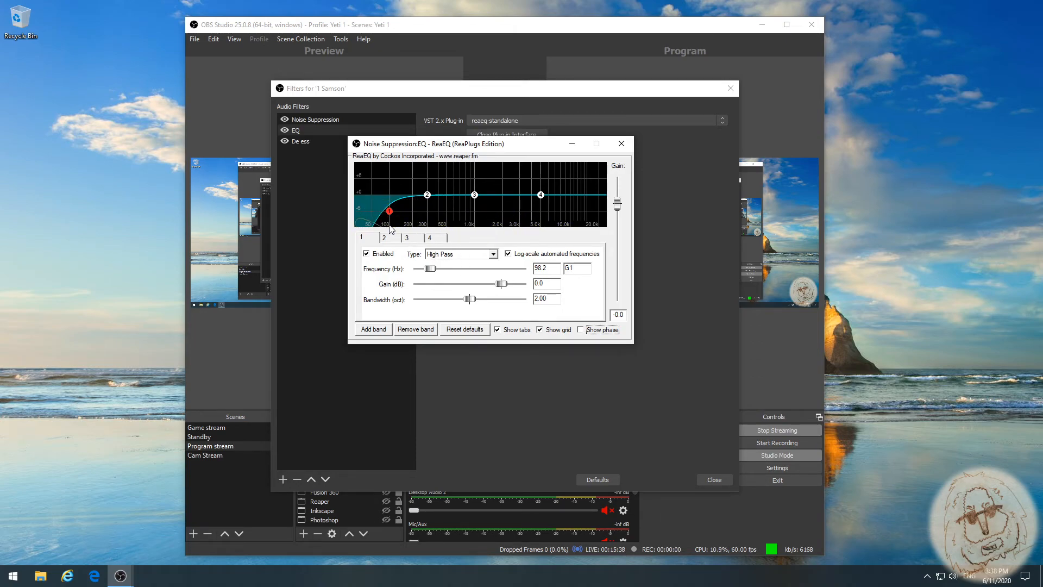
pyautogui.moveTo(389, 212); pyautogui.dragTo(388, 217)
pyautogui.click(628, 145)
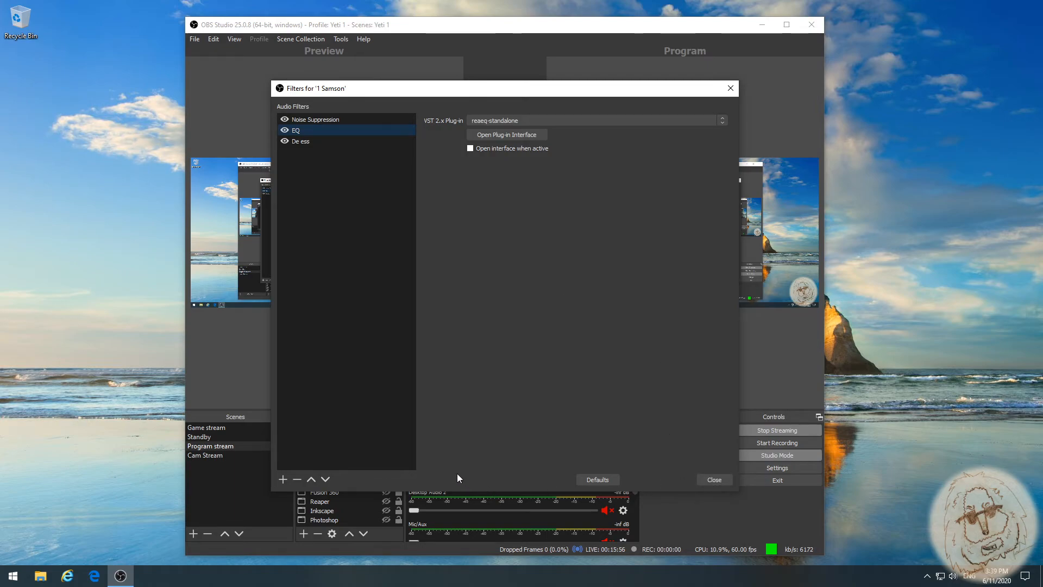
pyautogui.click(715, 479)
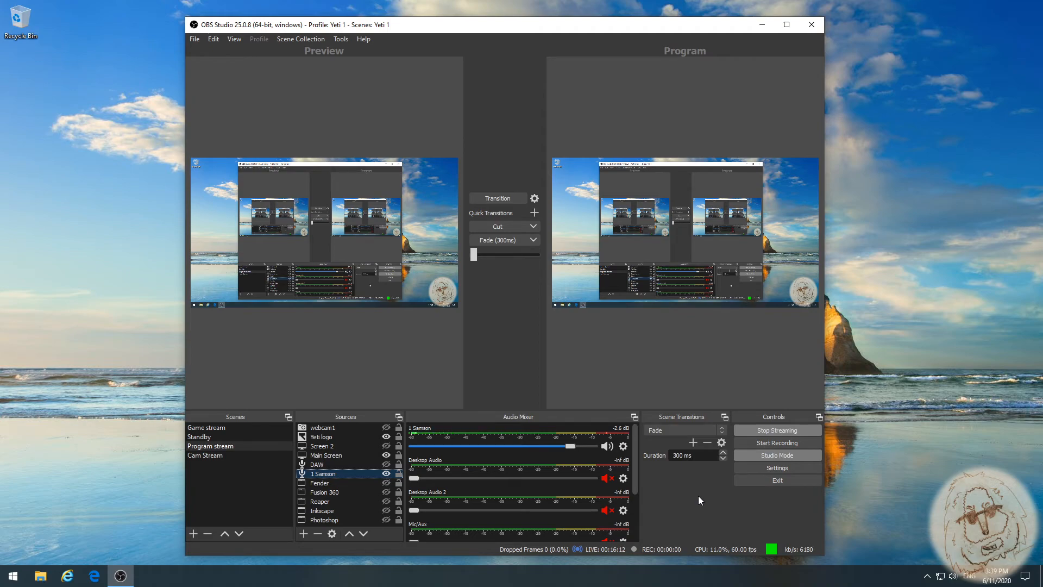
# Step: Reopen the filters of the 1 Samson source and examine the De ess filter's ReaComp interface plus the Noise Suppression and EQ filters
pyautogui.rightClick(325, 476)
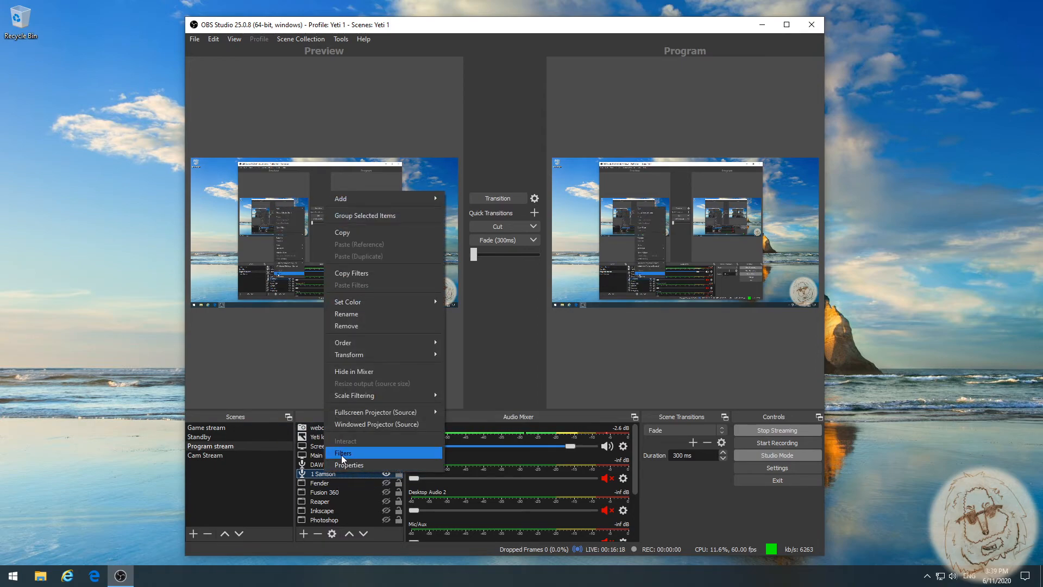
pyautogui.click(341, 459)
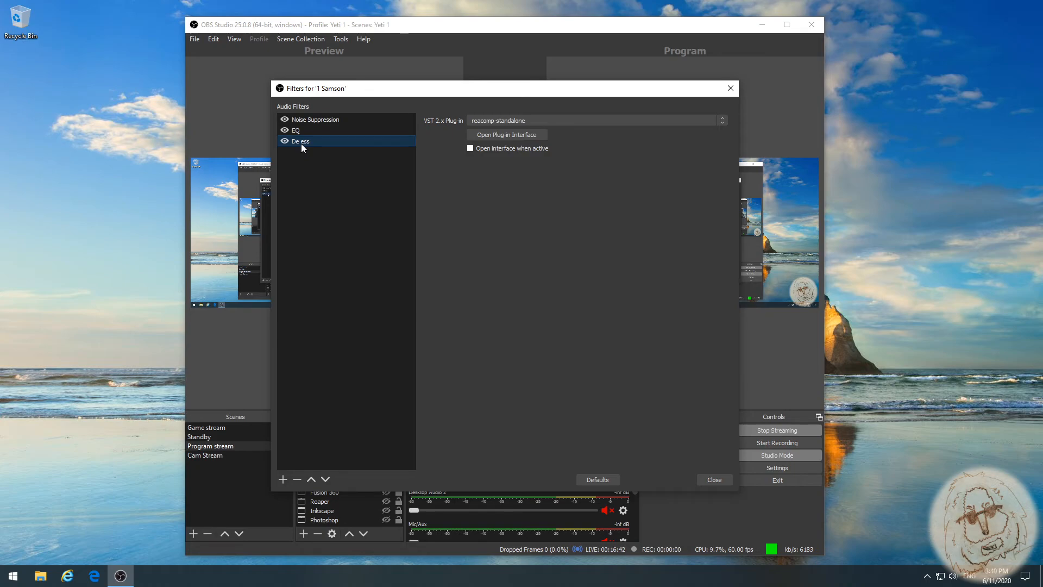
pyautogui.click(509, 134)
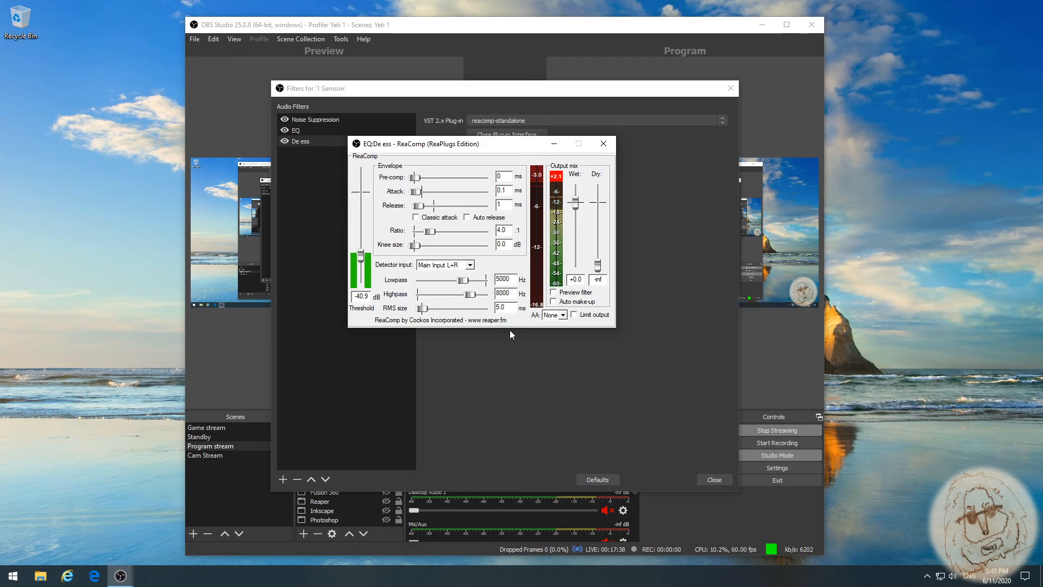
pyautogui.click(603, 144)
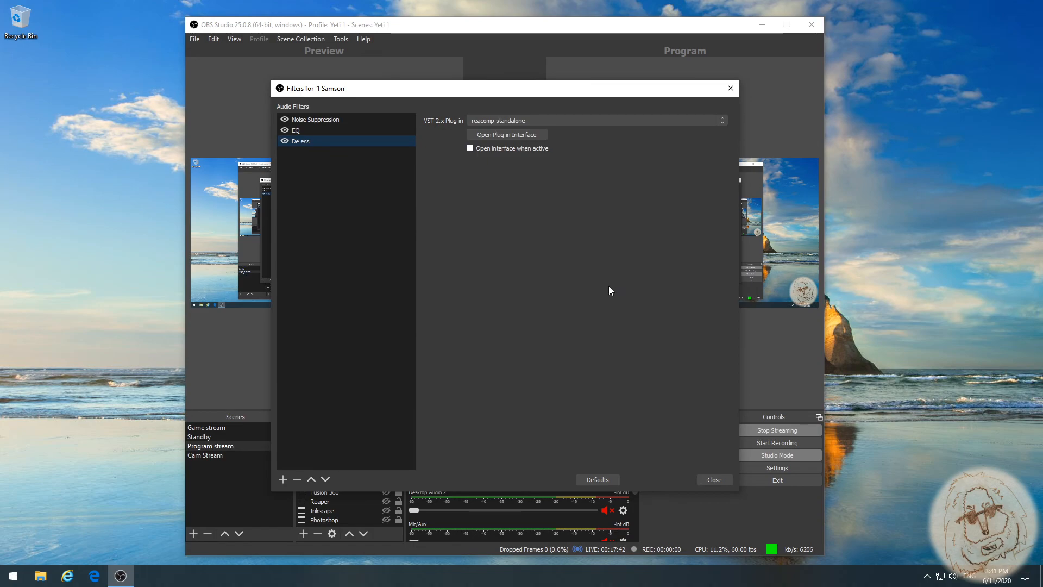
pyautogui.click(333, 124)
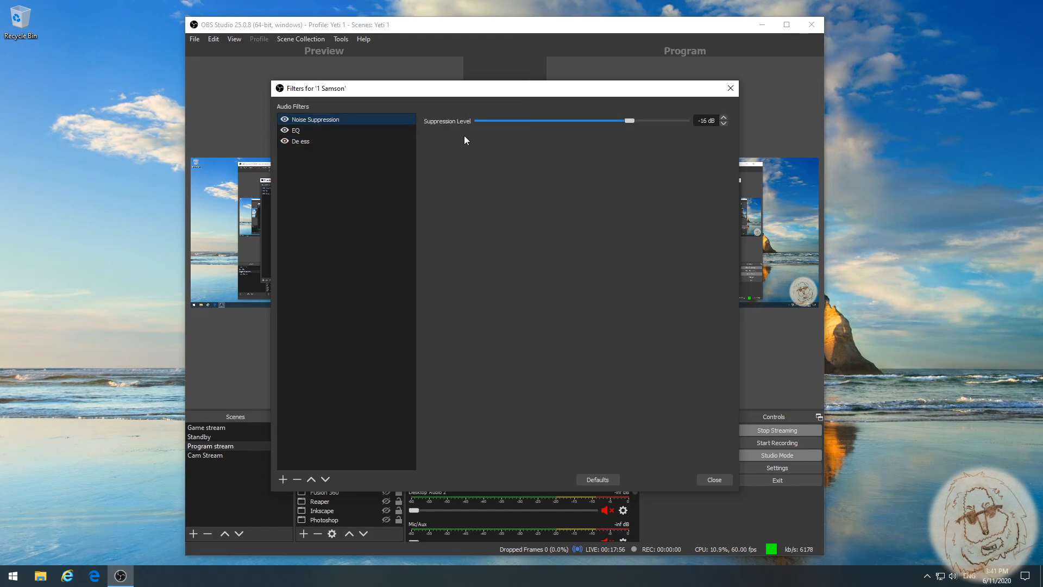
pyautogui.click(305, 131)
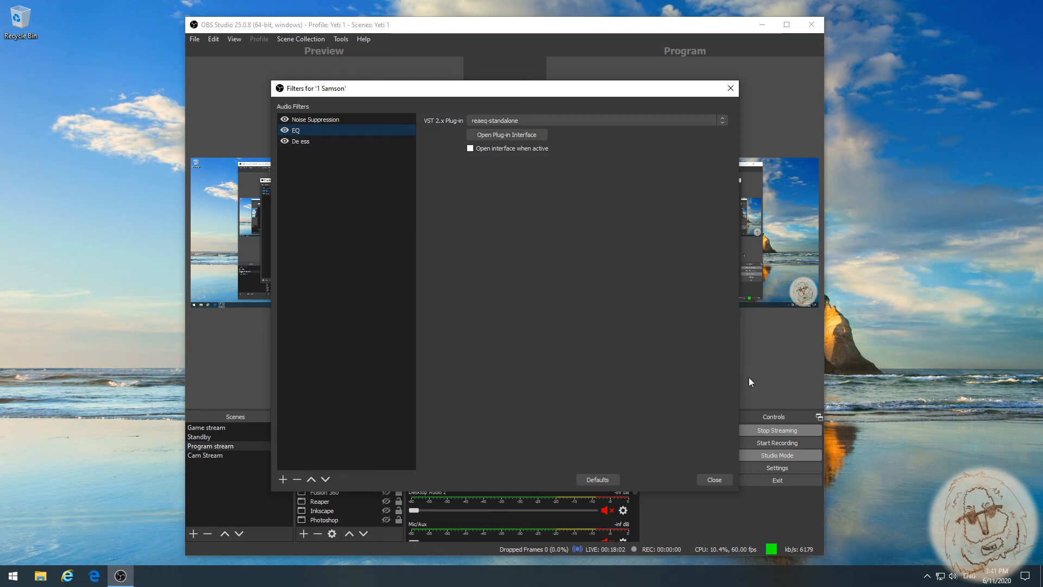
# Step: Close the filters window and move the OBS Studio window off this screen
pyautogui.click(716, 480)
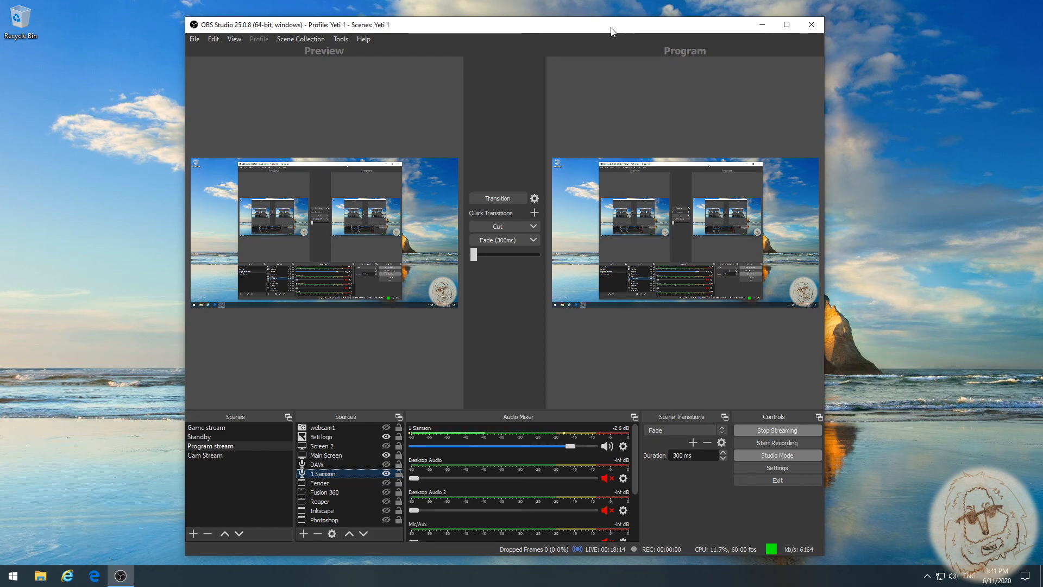
pyautogui.moveTo(652, 31); pyautogui.dragTo(0, 22)
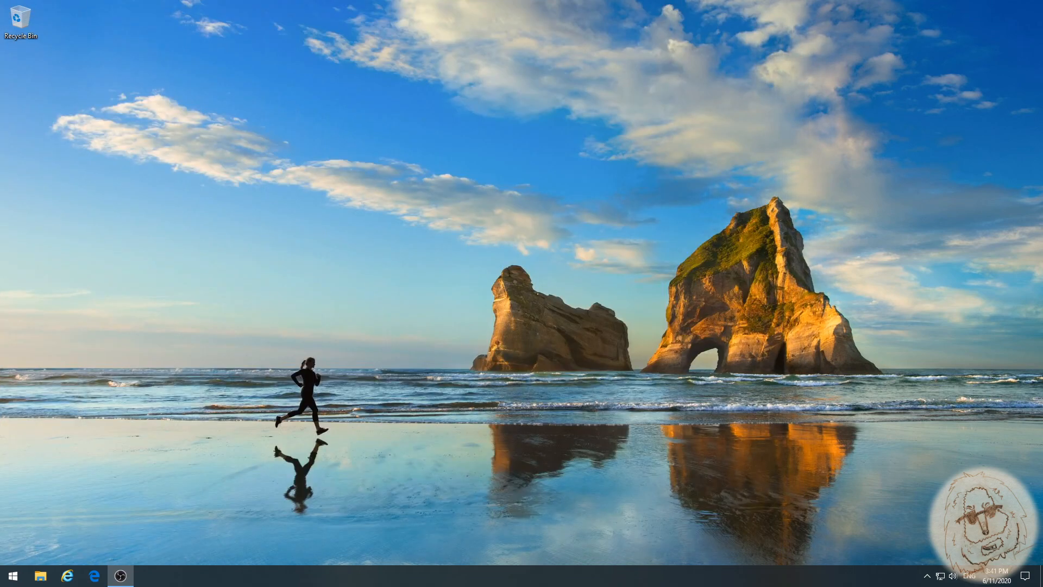